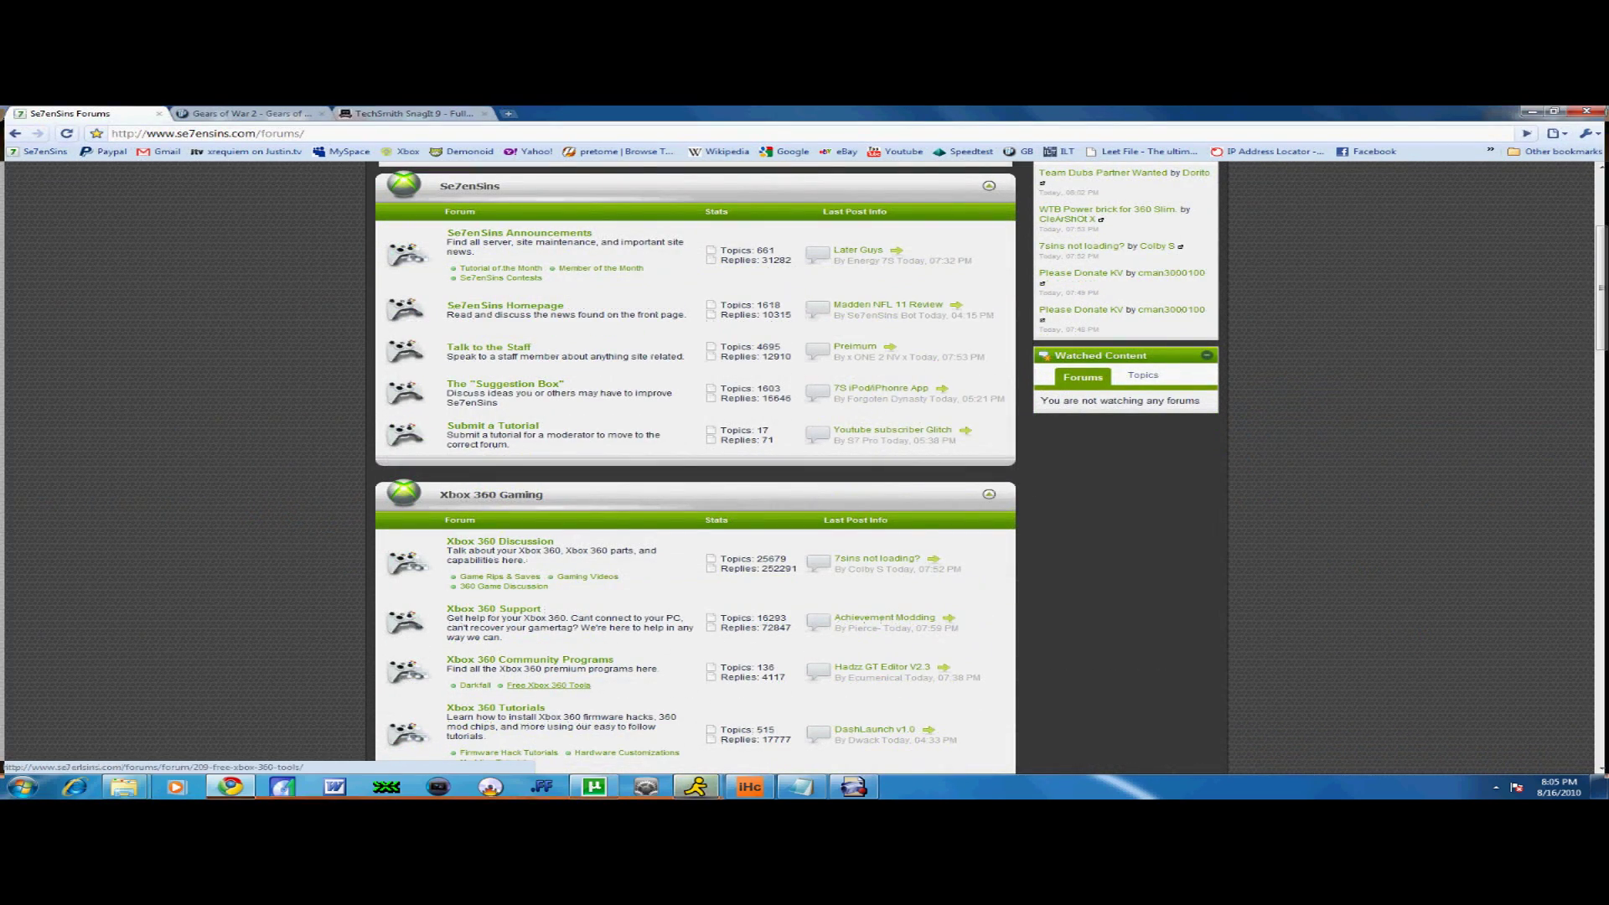
# - Open the Free Xbox 360 Tools forum and read through the iHc NandTool V2 Beta #1 topic
pyautogui.click(549, 684)
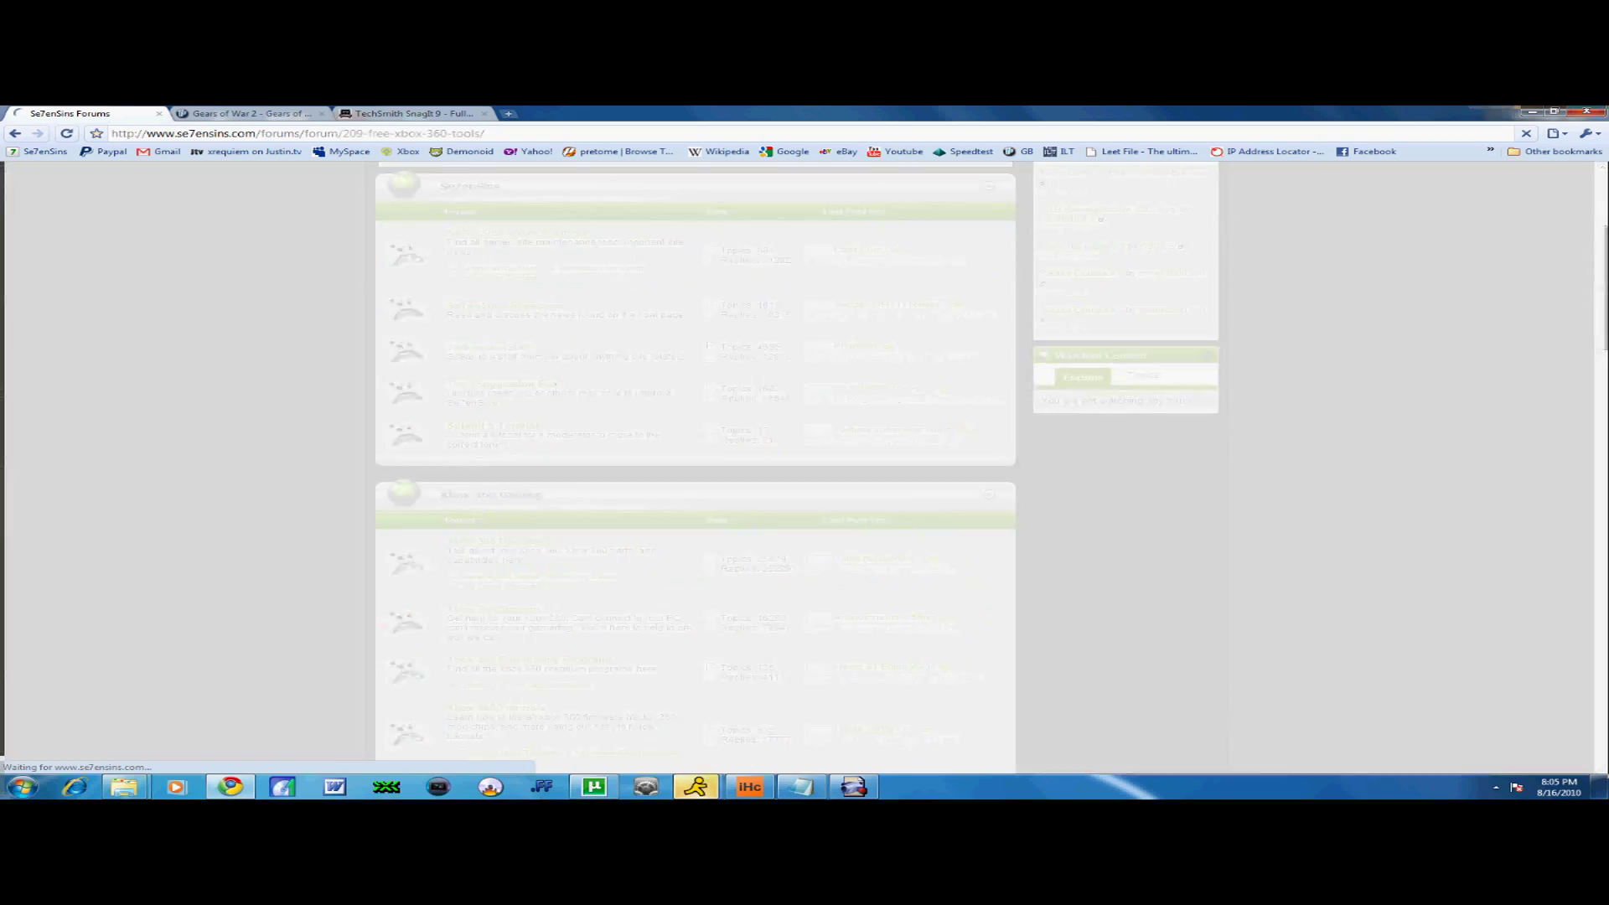
pyautogui.scroll(-1, 495, 221)
pyautogui.scroll(-3, 494, 220)
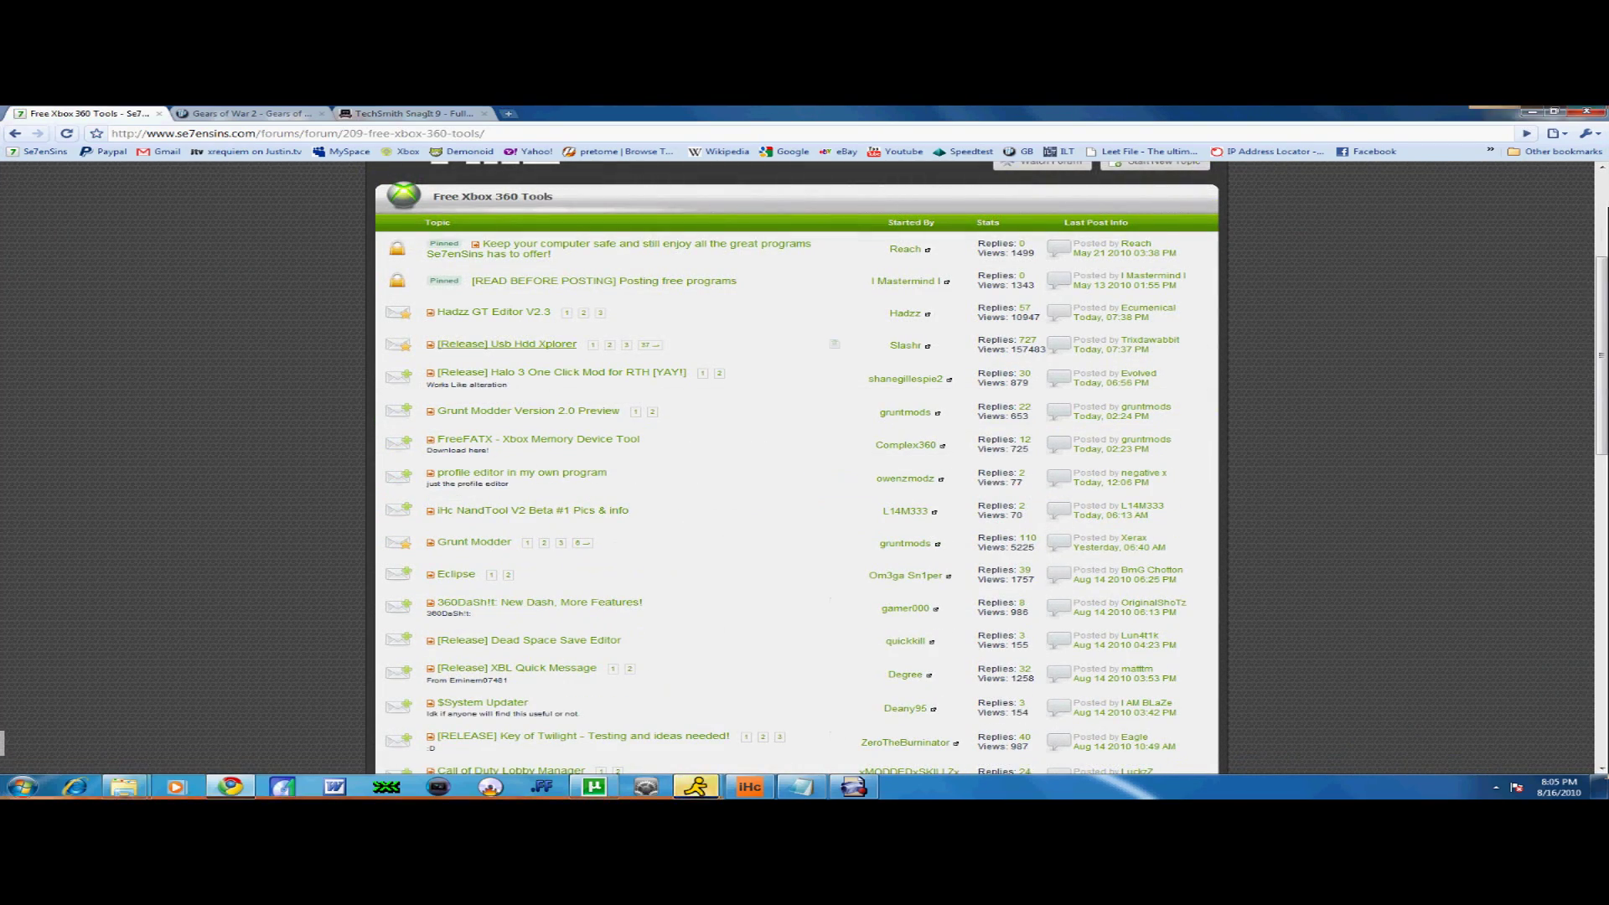
pyautogui.click(536, 510)
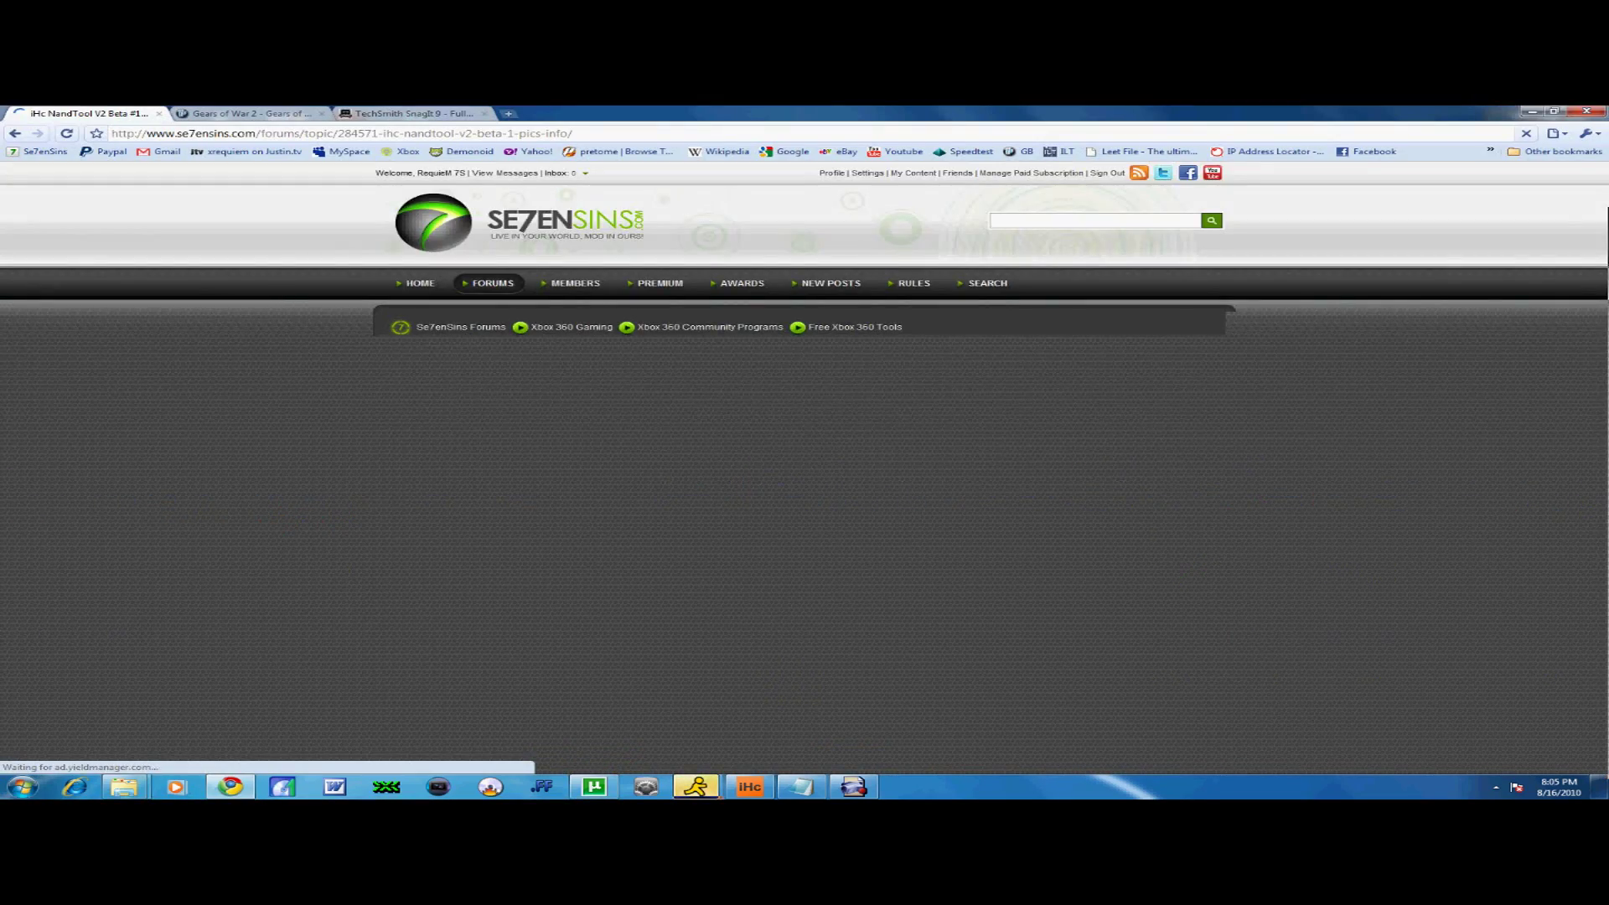
pyautogui.scroll(-5, 796, 461)
pyautogui.scroll(-15, 796, 469)
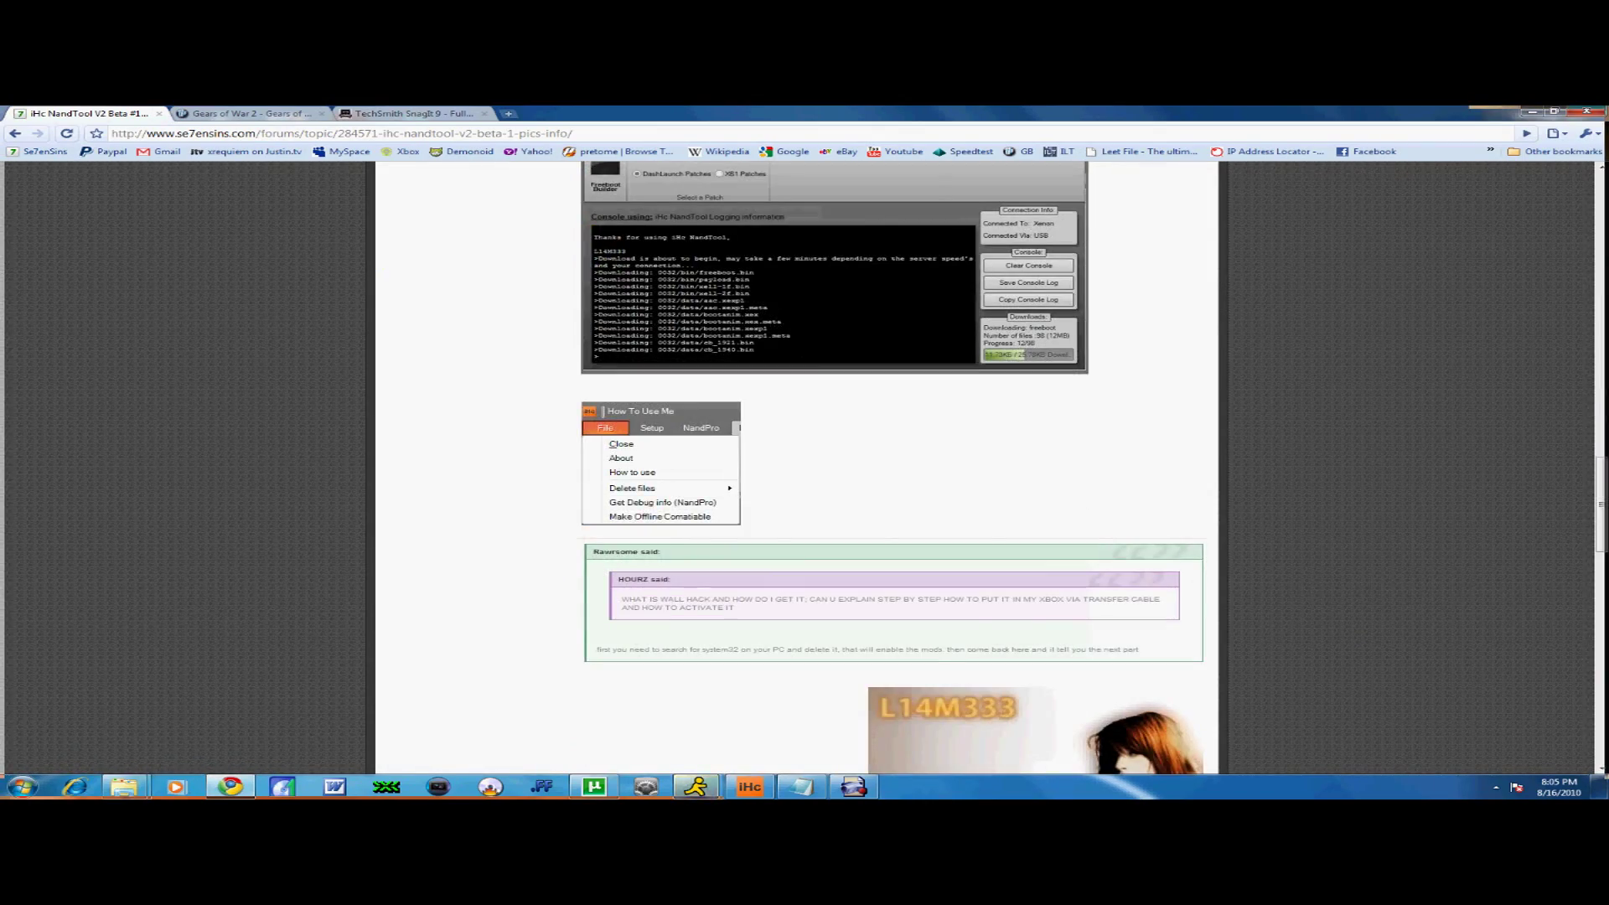
# - Switch to the full-release iHc NandTool topic, skim it, then minimize Chrome to the desktop
pyautogui.hotkey('alt', 'Left')
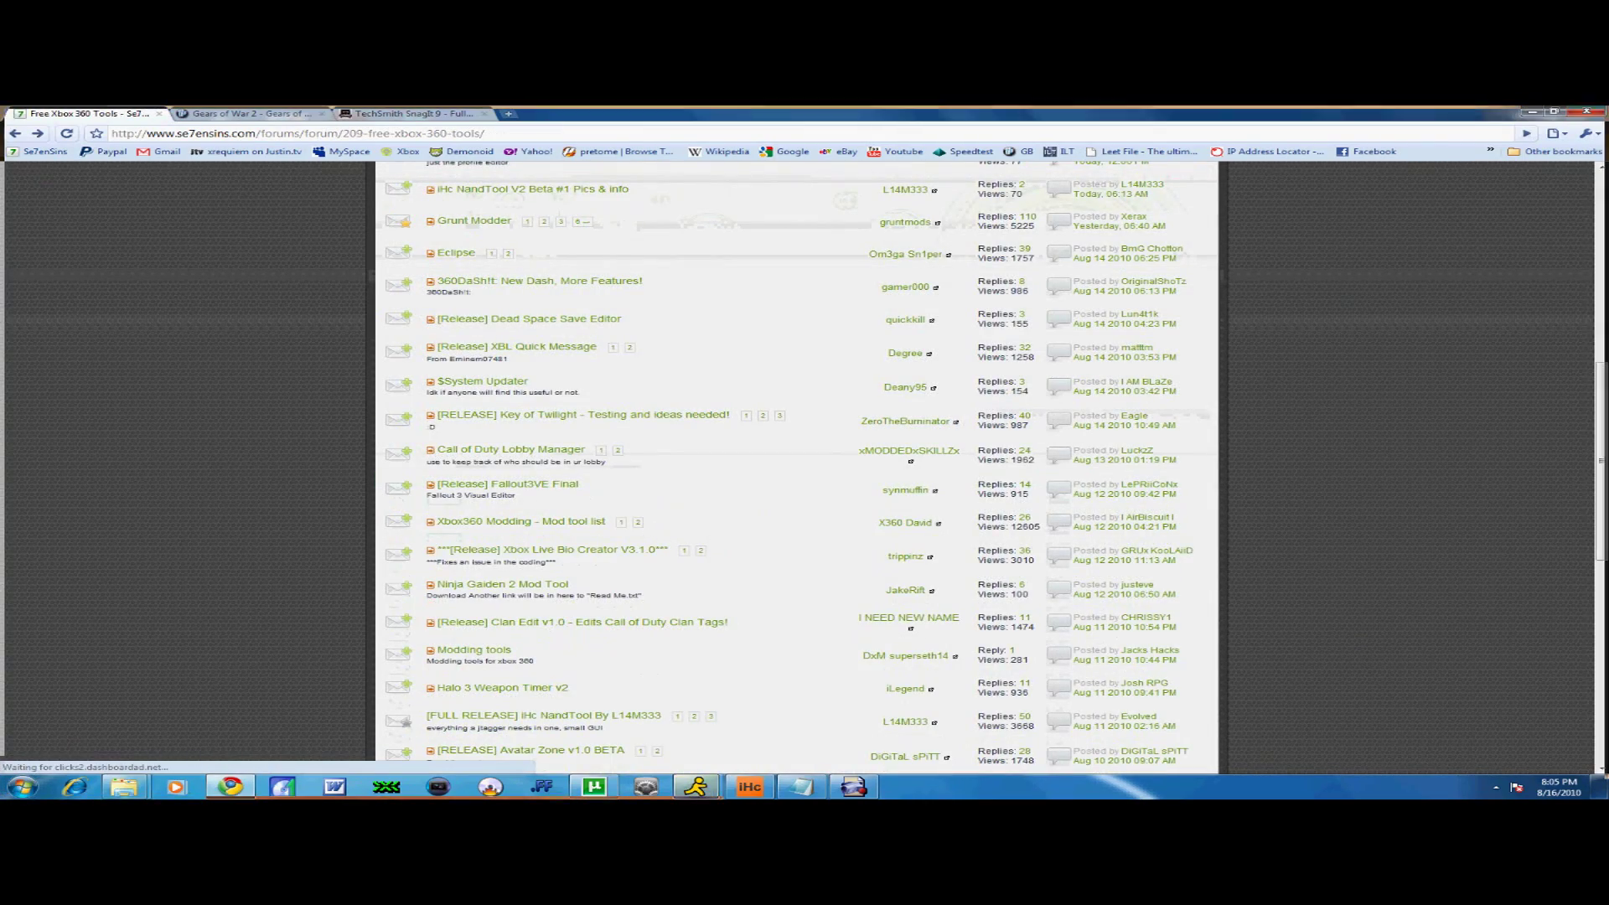
pyautogui.hotkey('alt', 'Right')
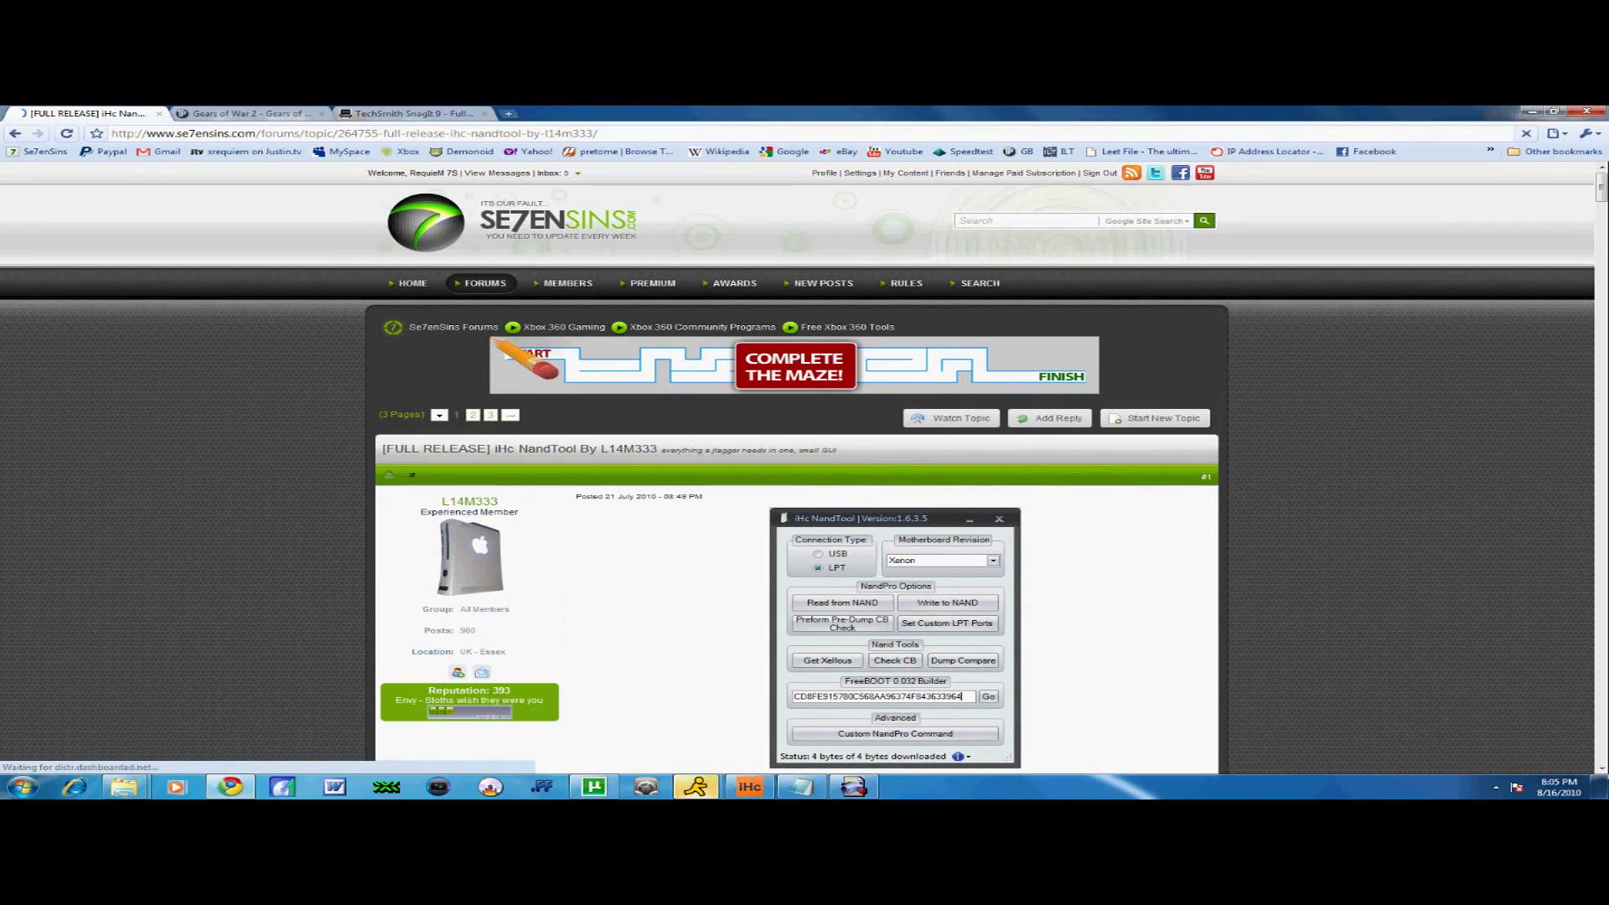
pyautogui.scroll(-5, 796, 470)
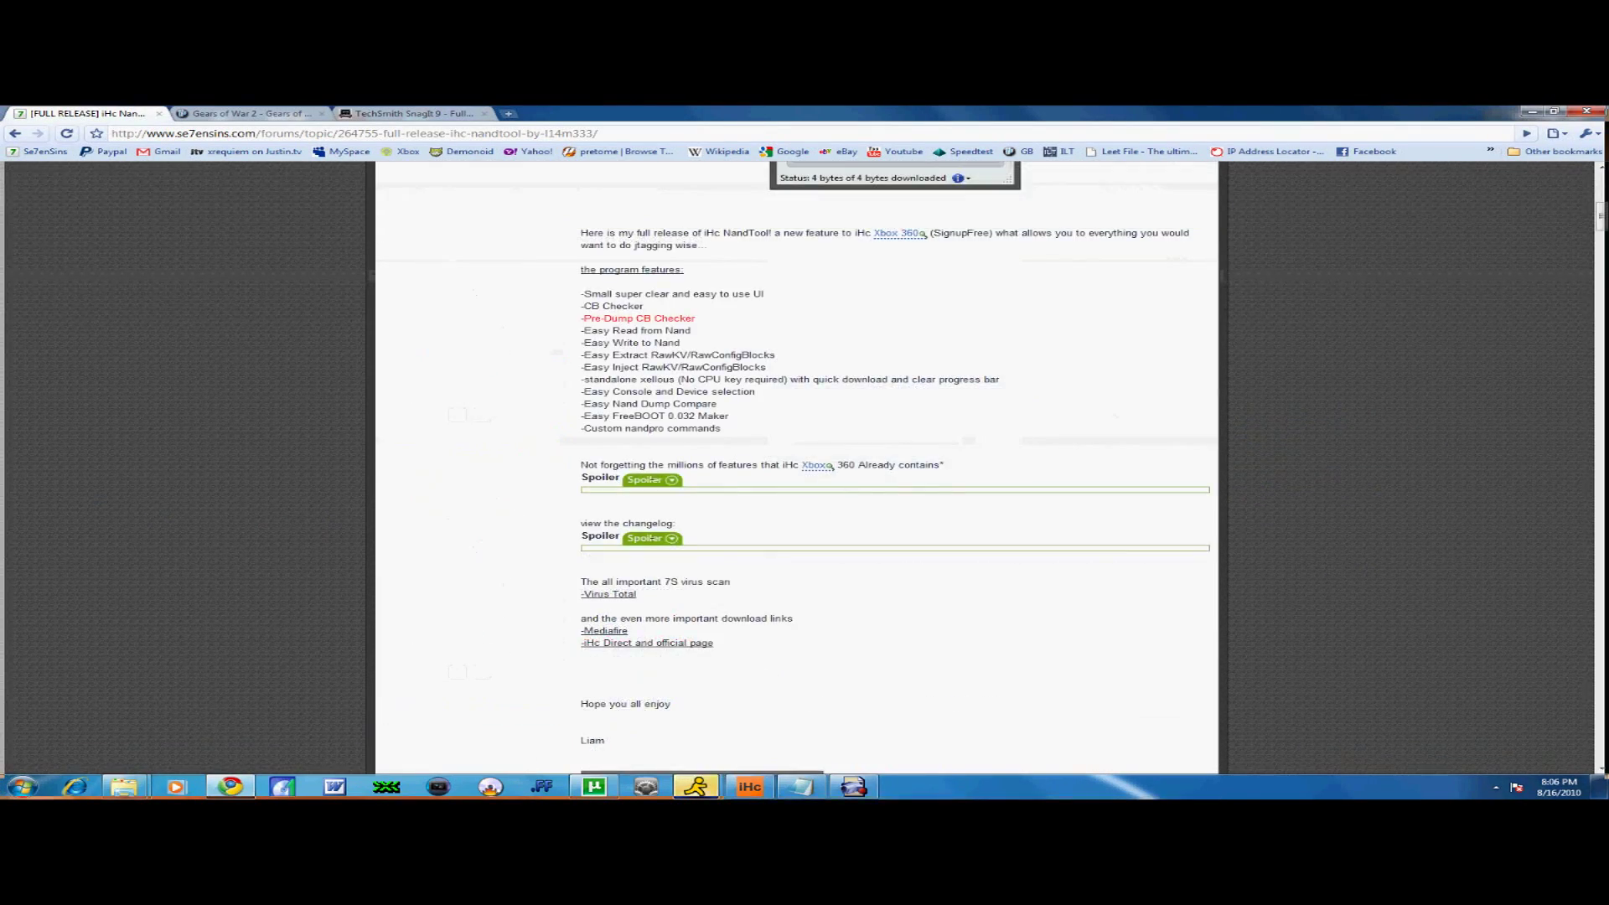
pyautogui.scroll(8, 796, 469)
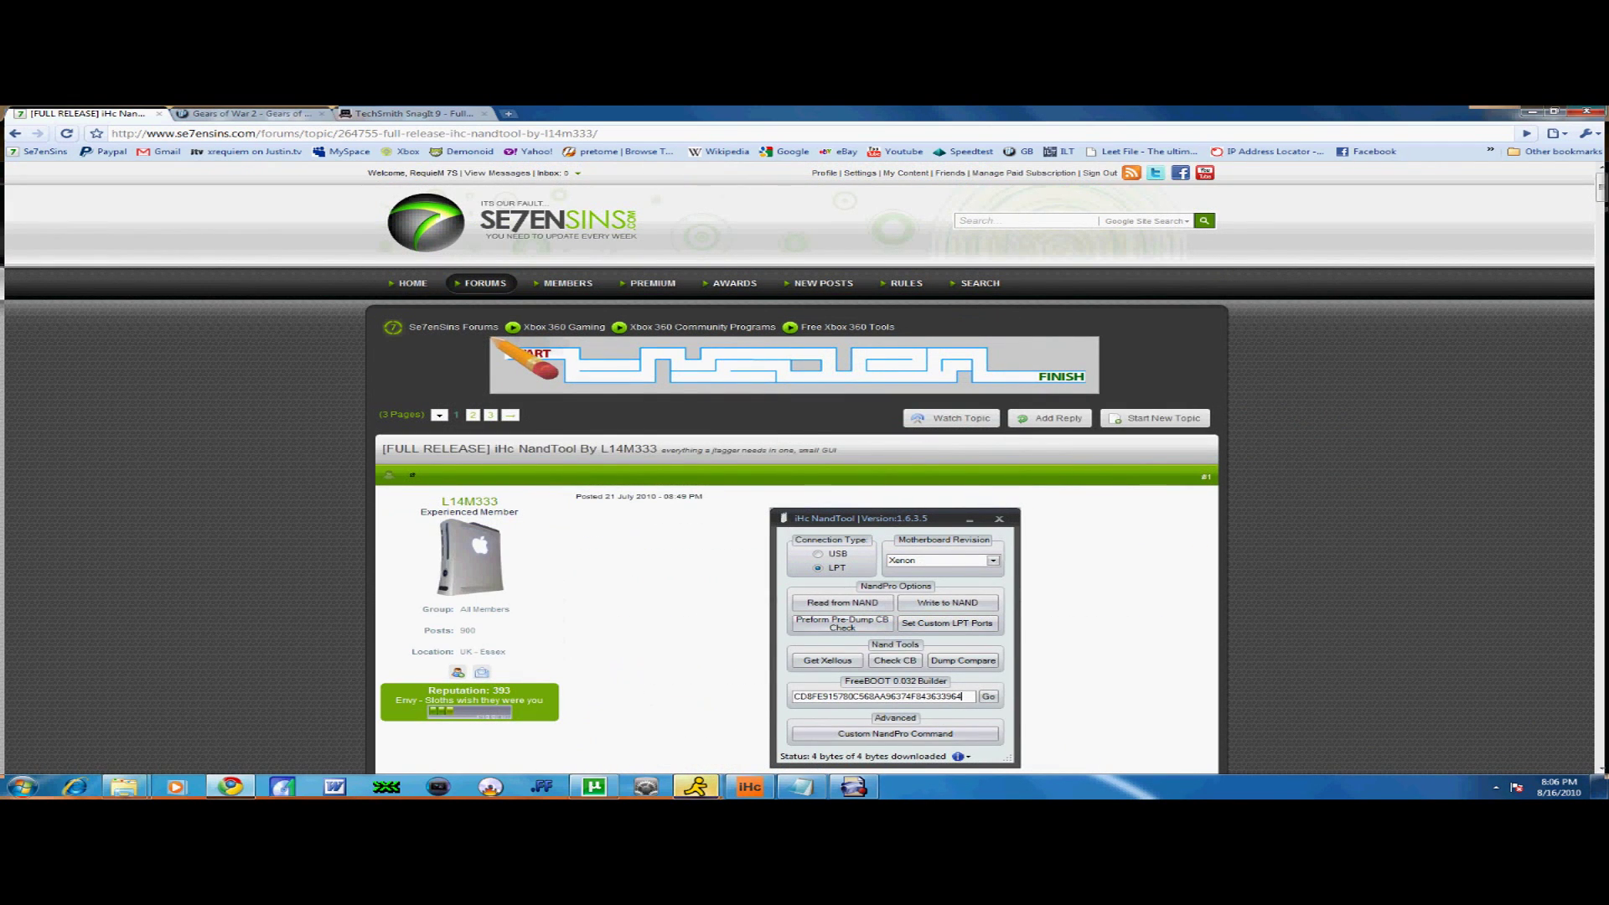
pyautogui.press('super+d')
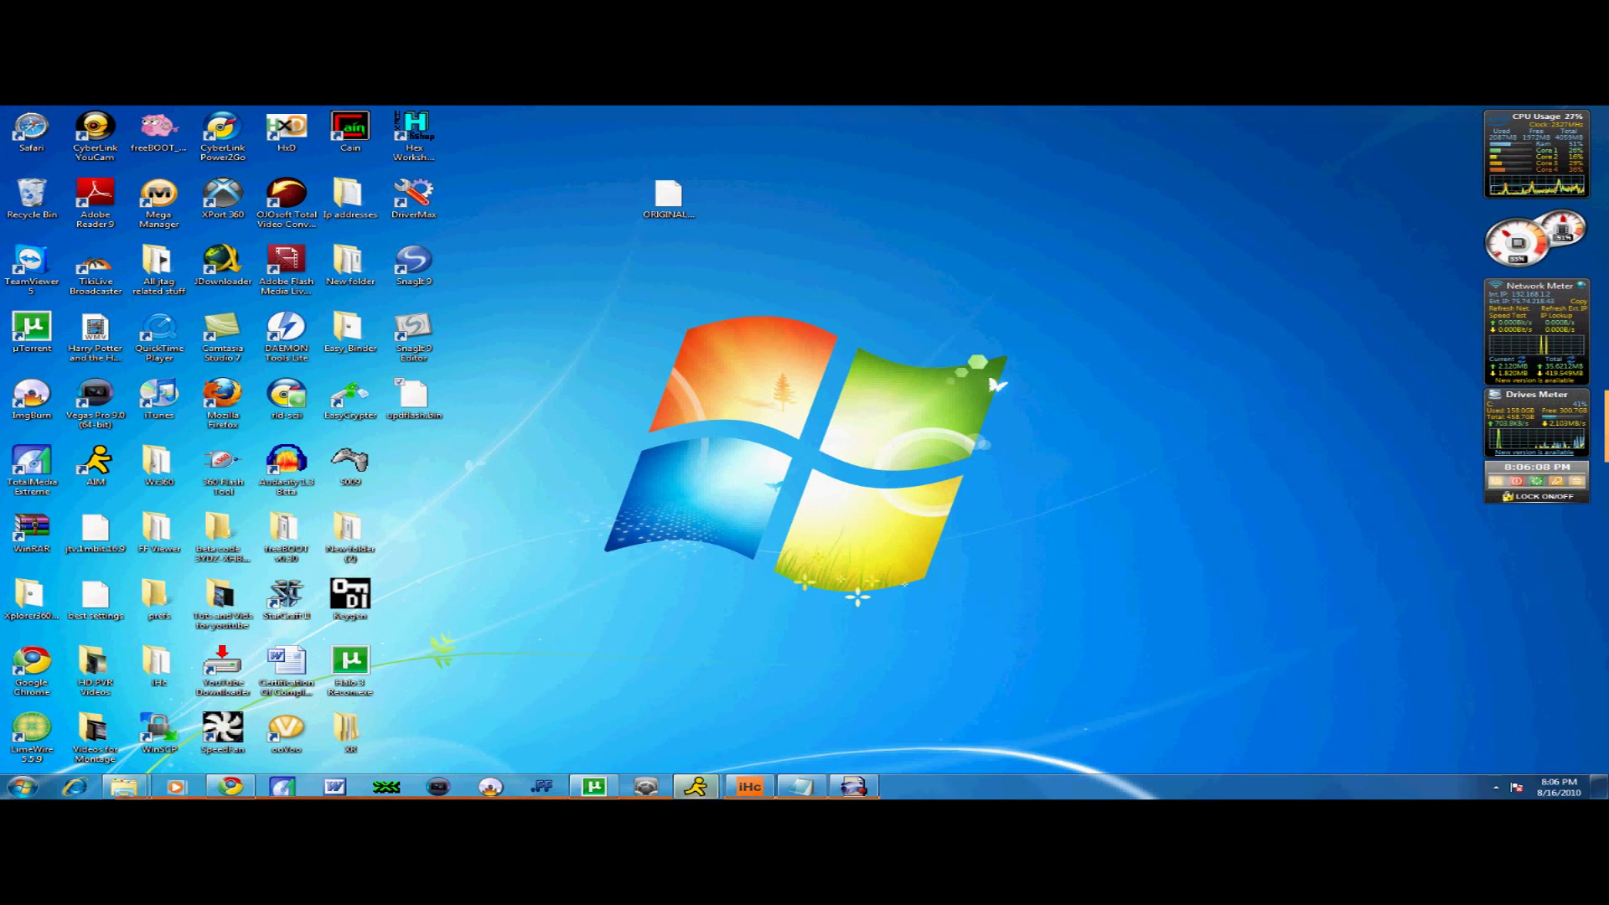
# - Restore iHc Xbox 360, launch Nand Tool, and set its connection type to USB
pyautogui.click(749, 786)
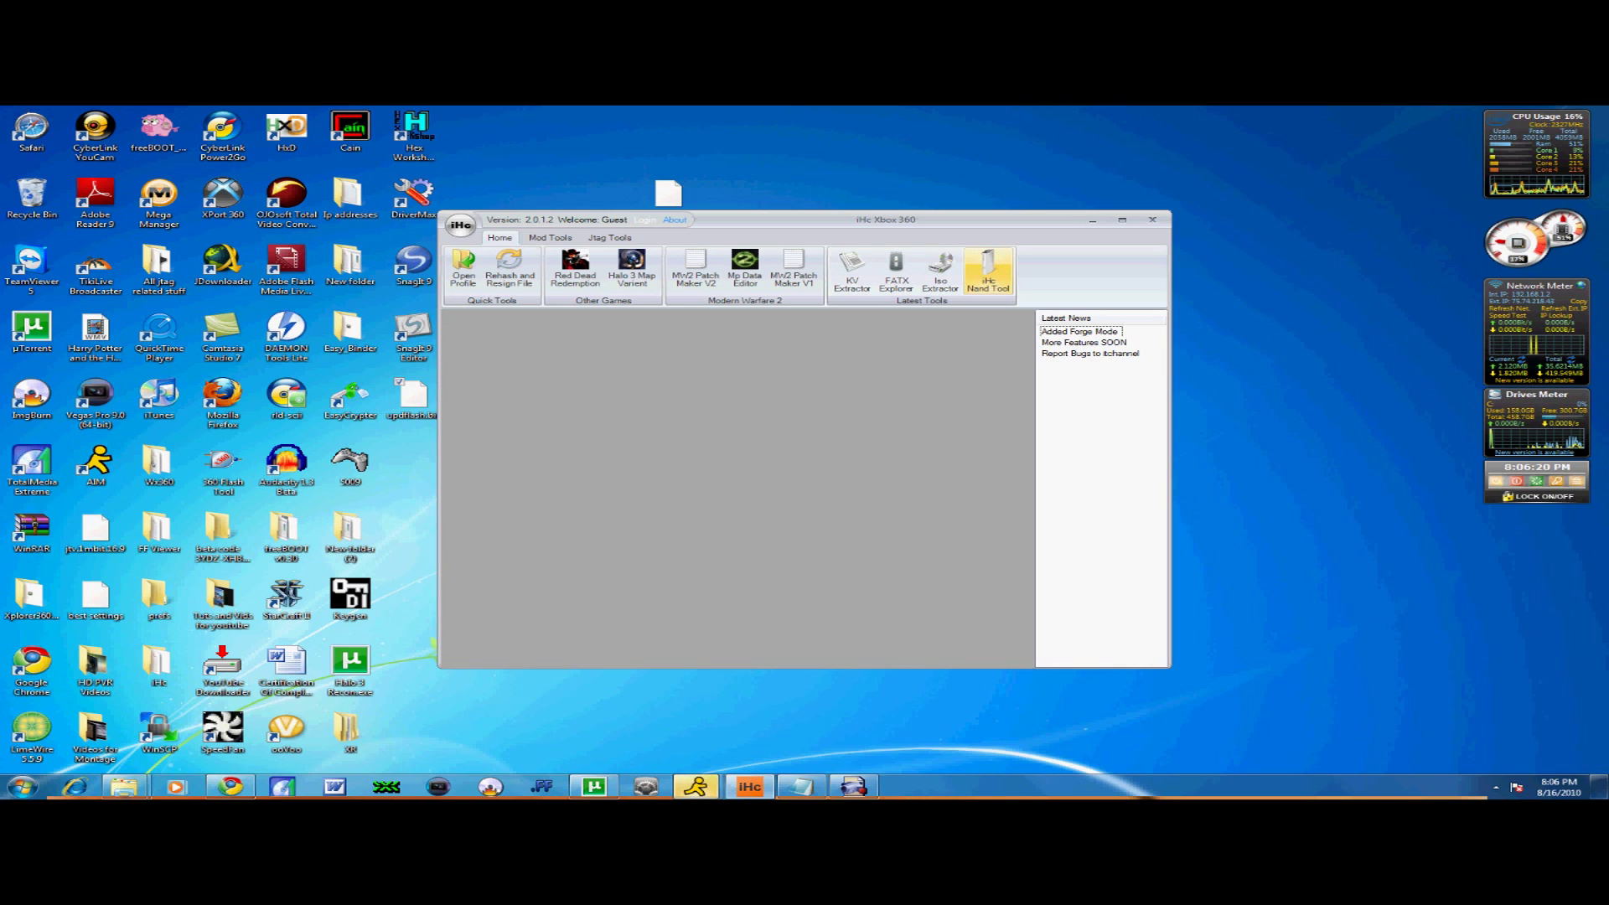
pyautogui.click(989, 268)
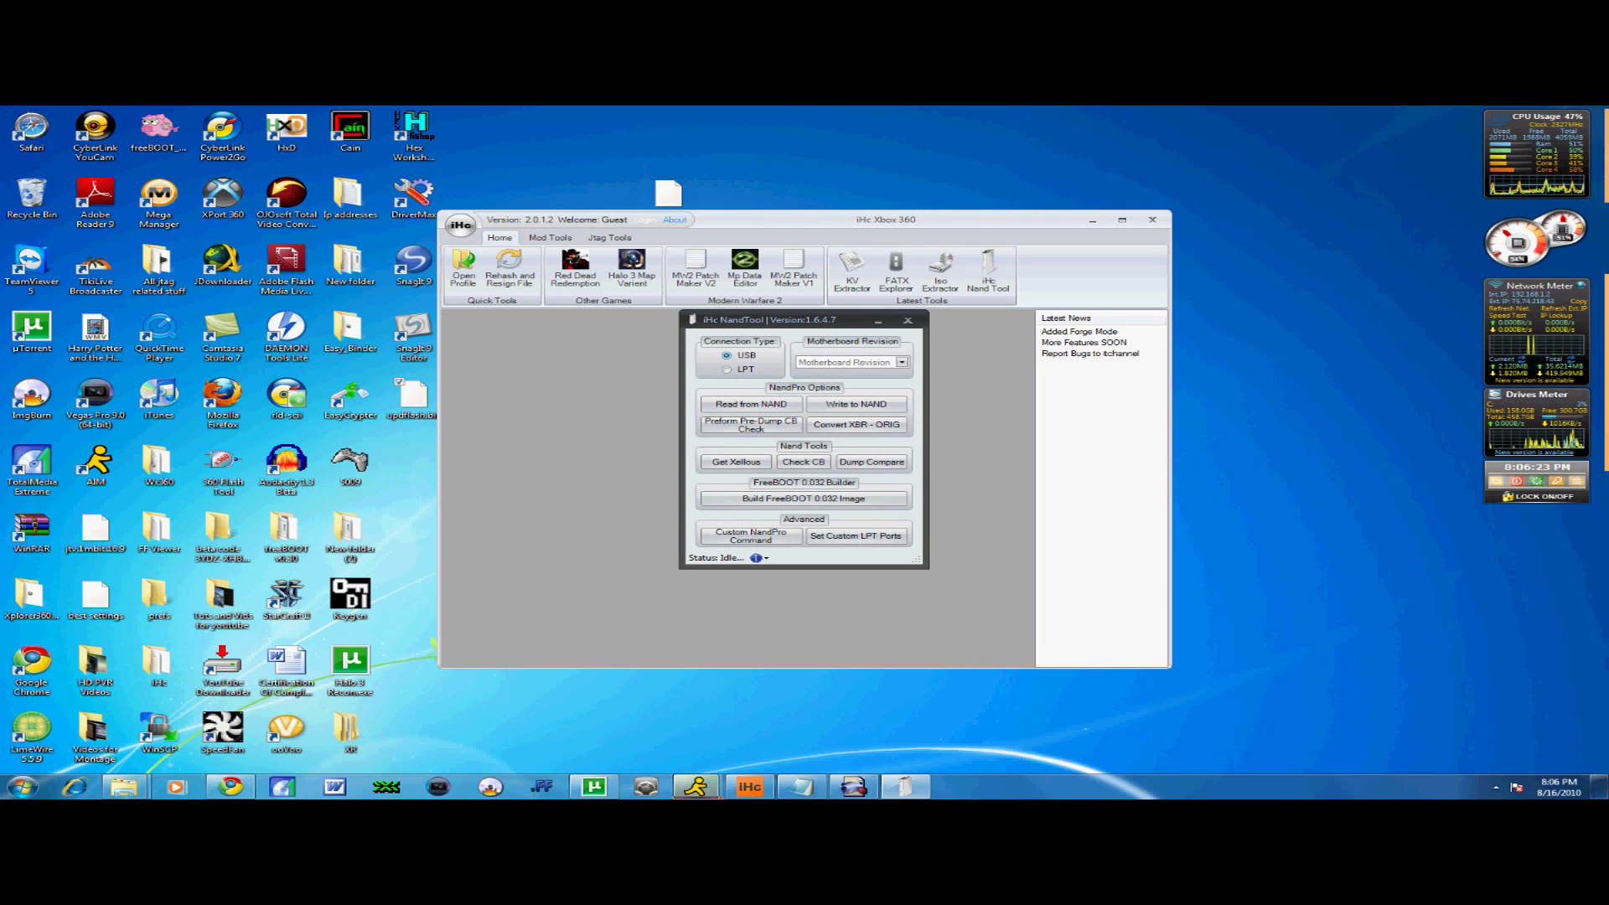
pyautogui.click(727, 355)
pyautogui.click(902, 362)
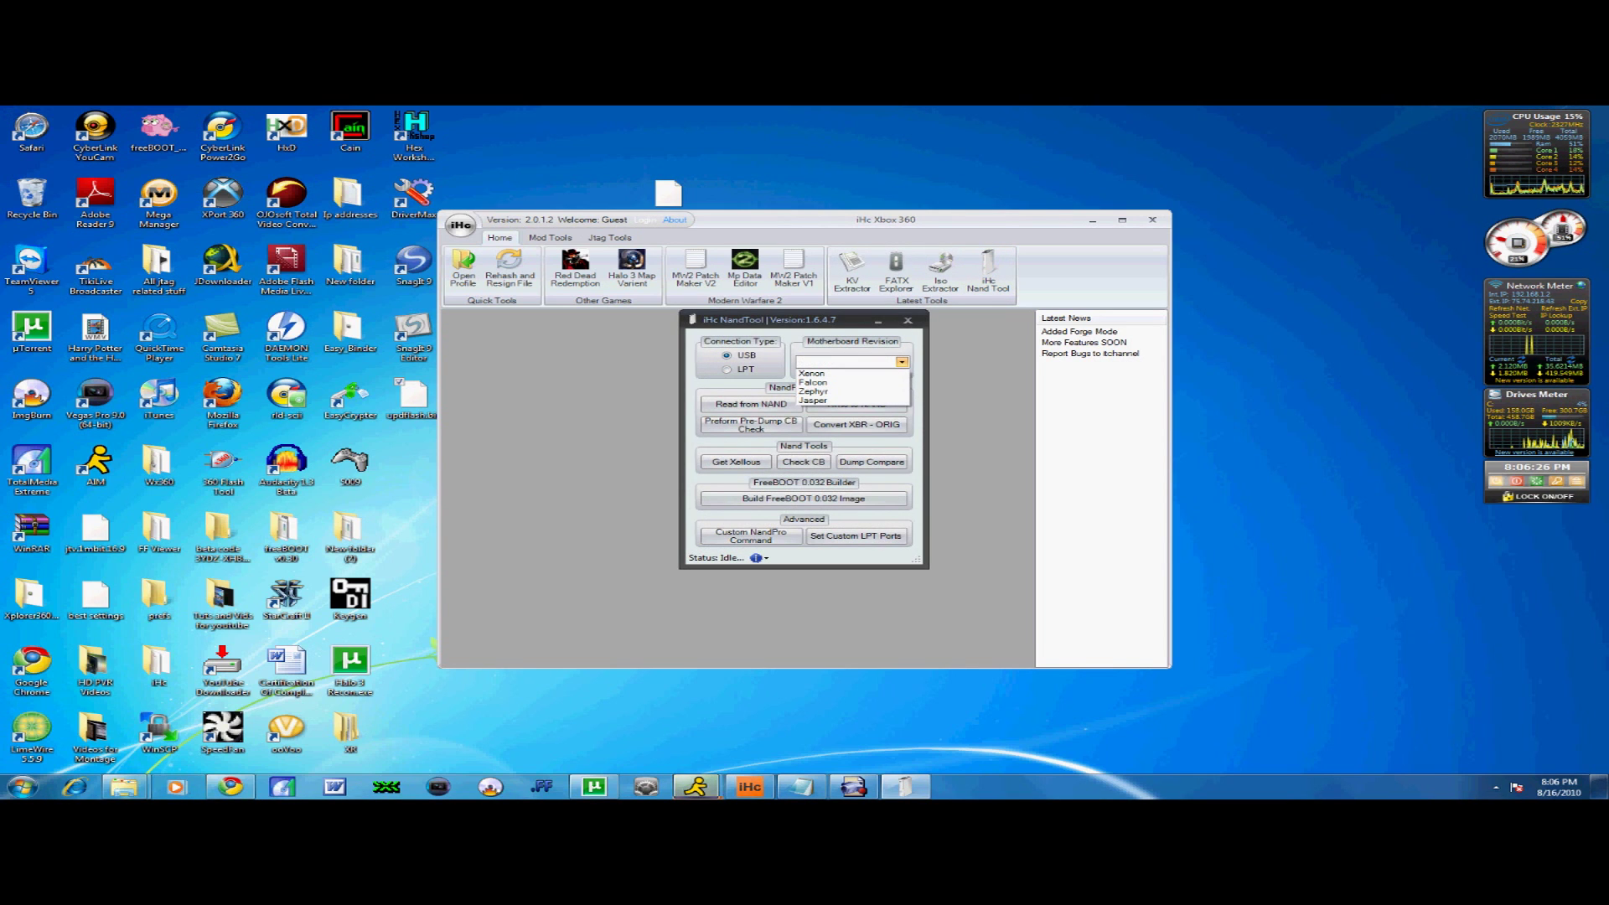
# - Choose Falcon as the motherboard revision
pyautogui.press('Down')
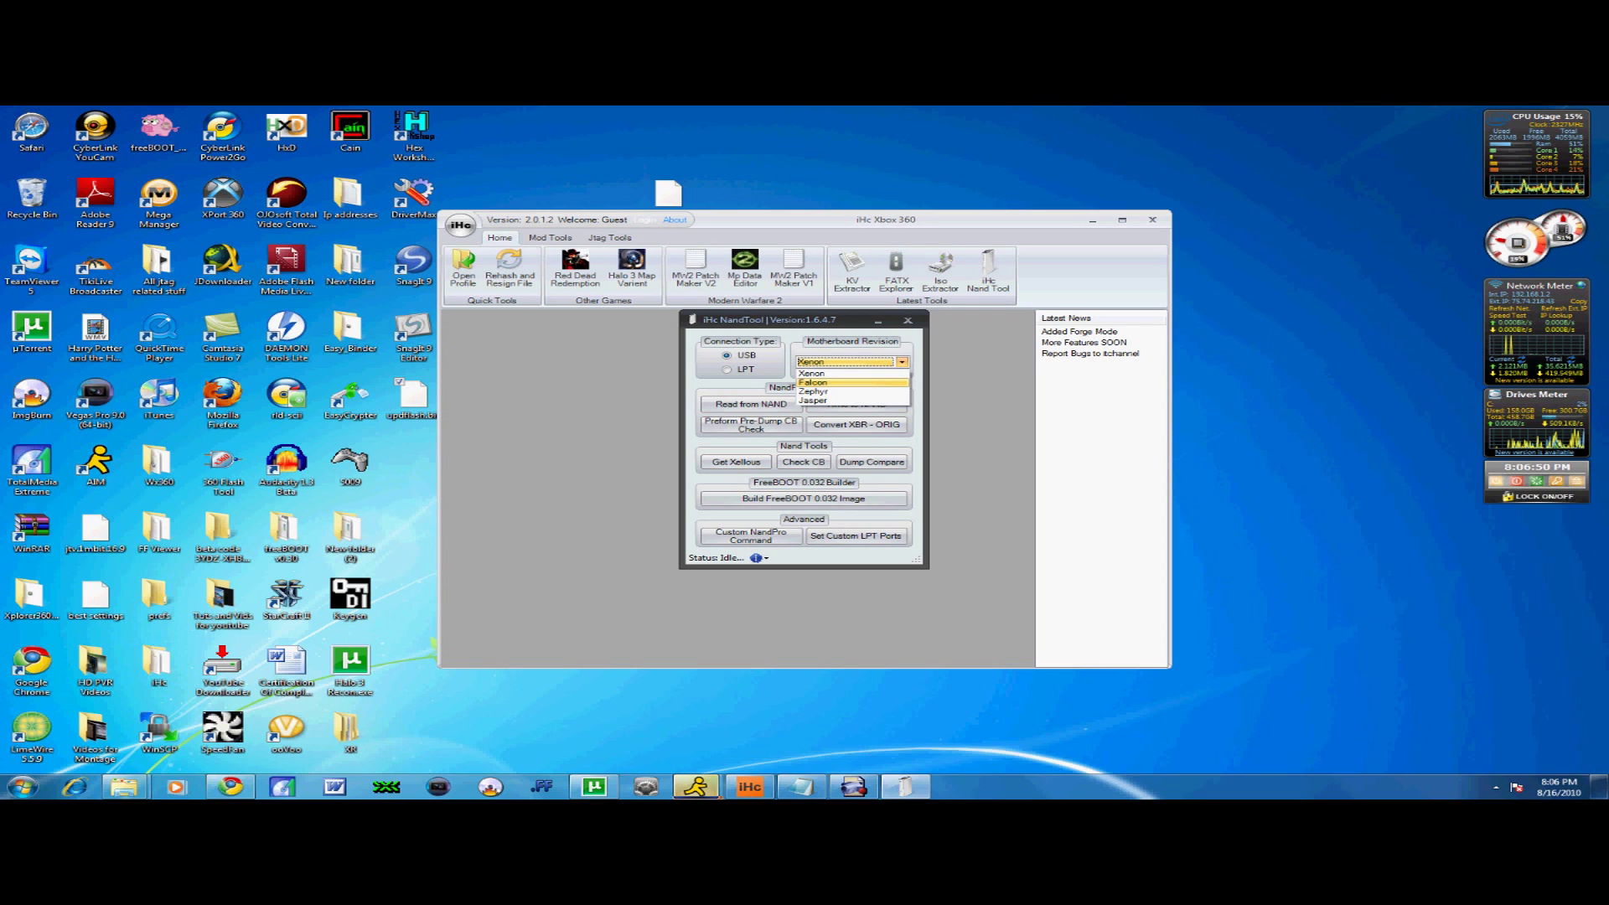
pyautogui.click(852, 382)
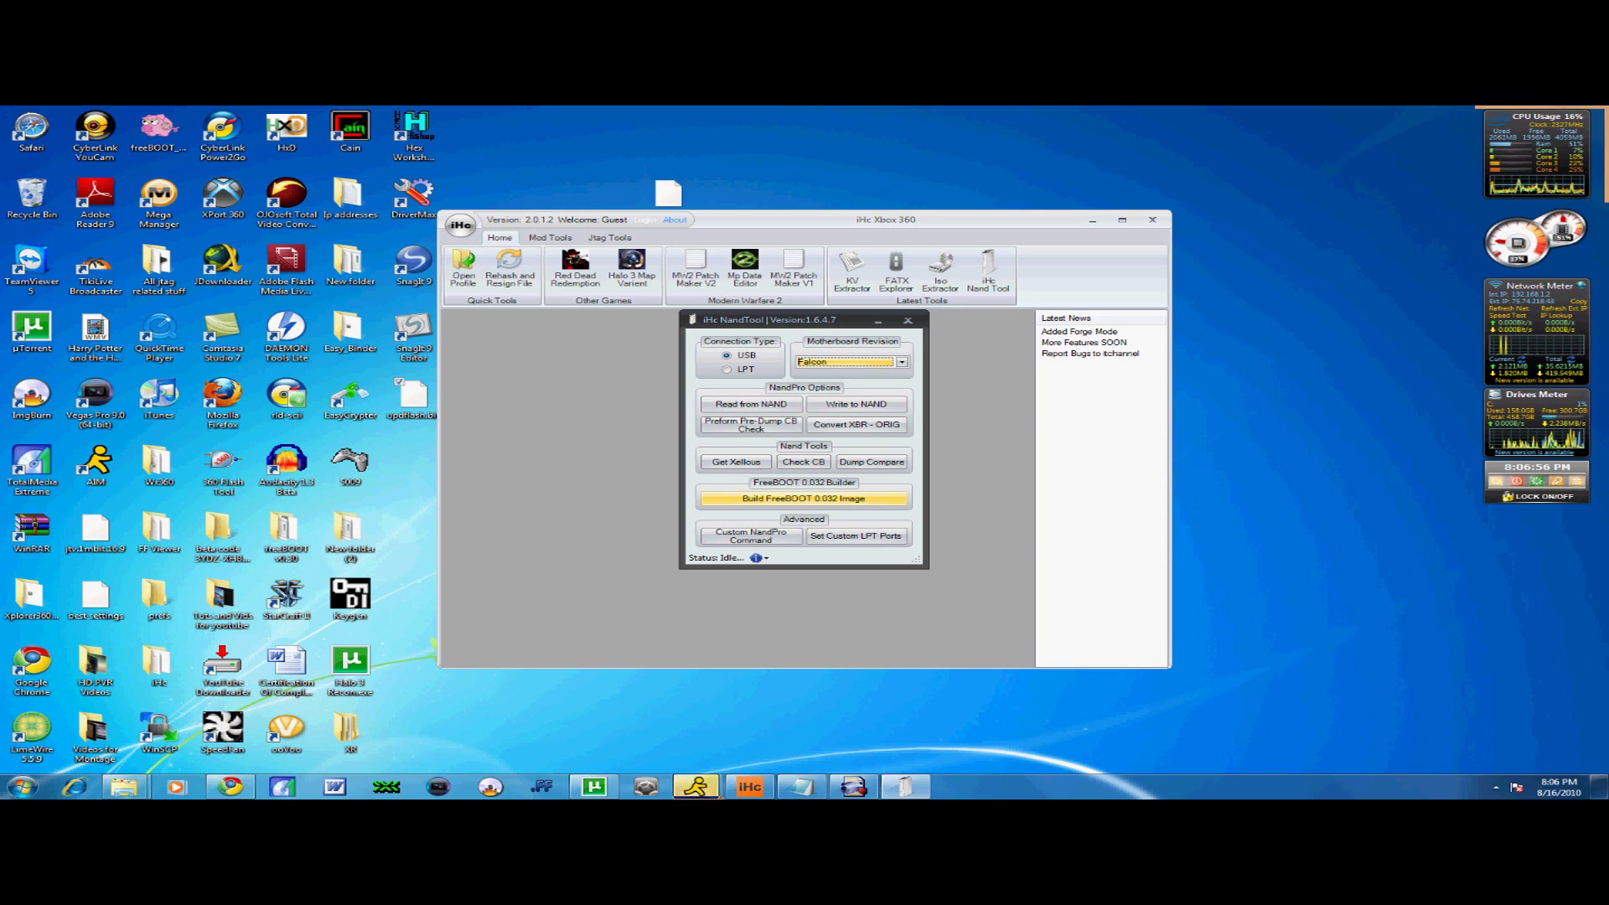
# - Start the FreeBOOT image build and accept using FreeBOOT 0.030 instead of 0.032
pyautogui.click(804, 498)
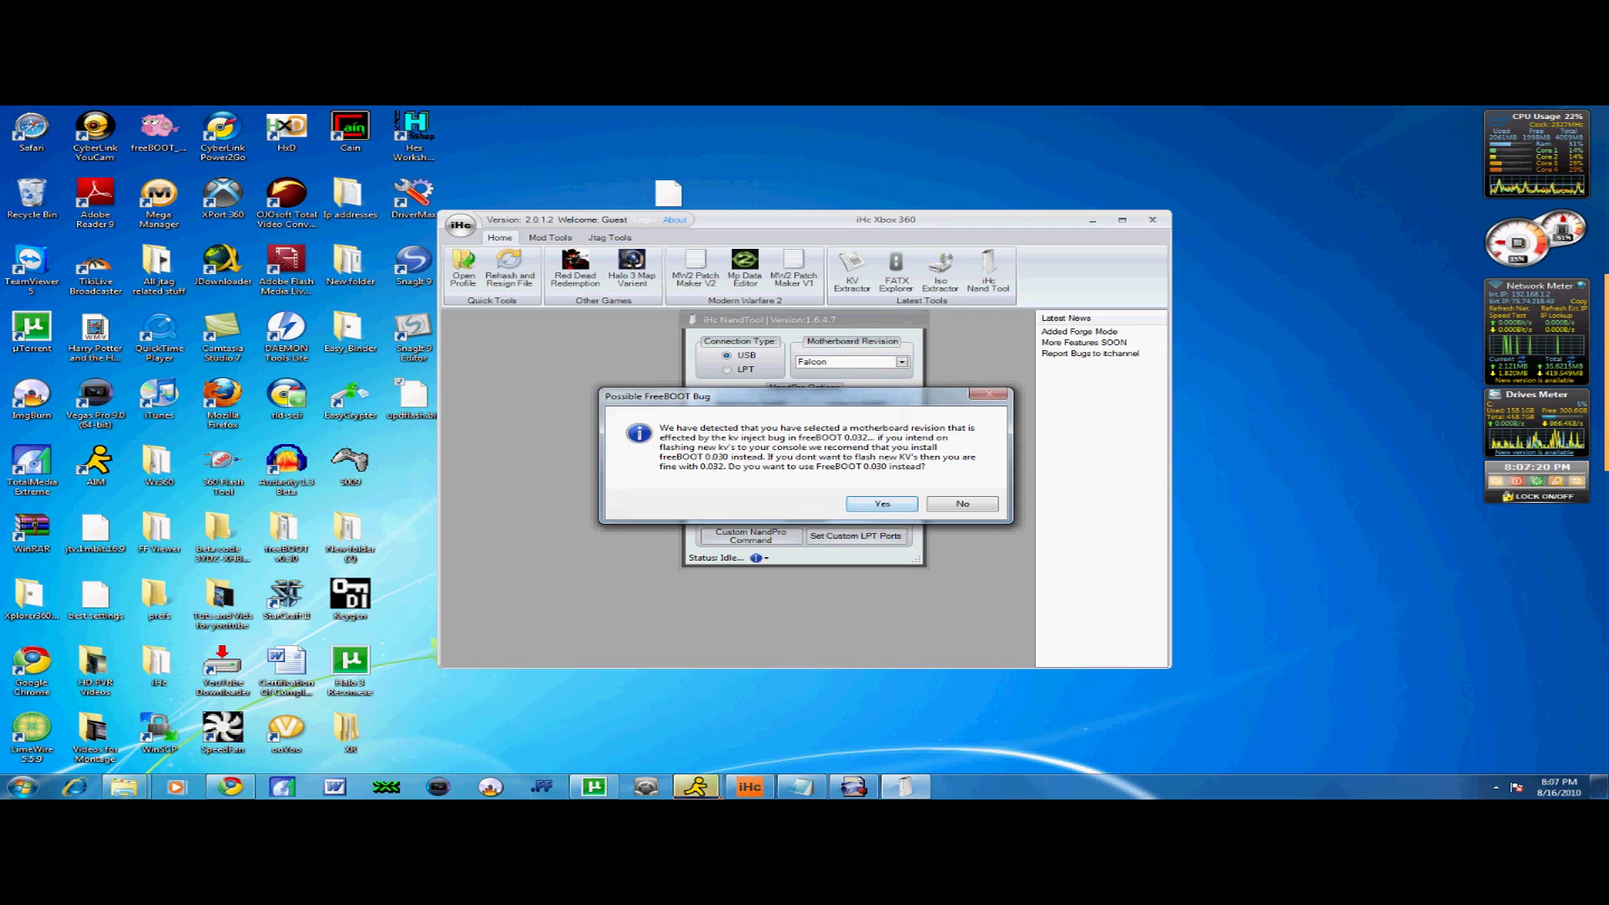
pyautogui.click(882, 504)
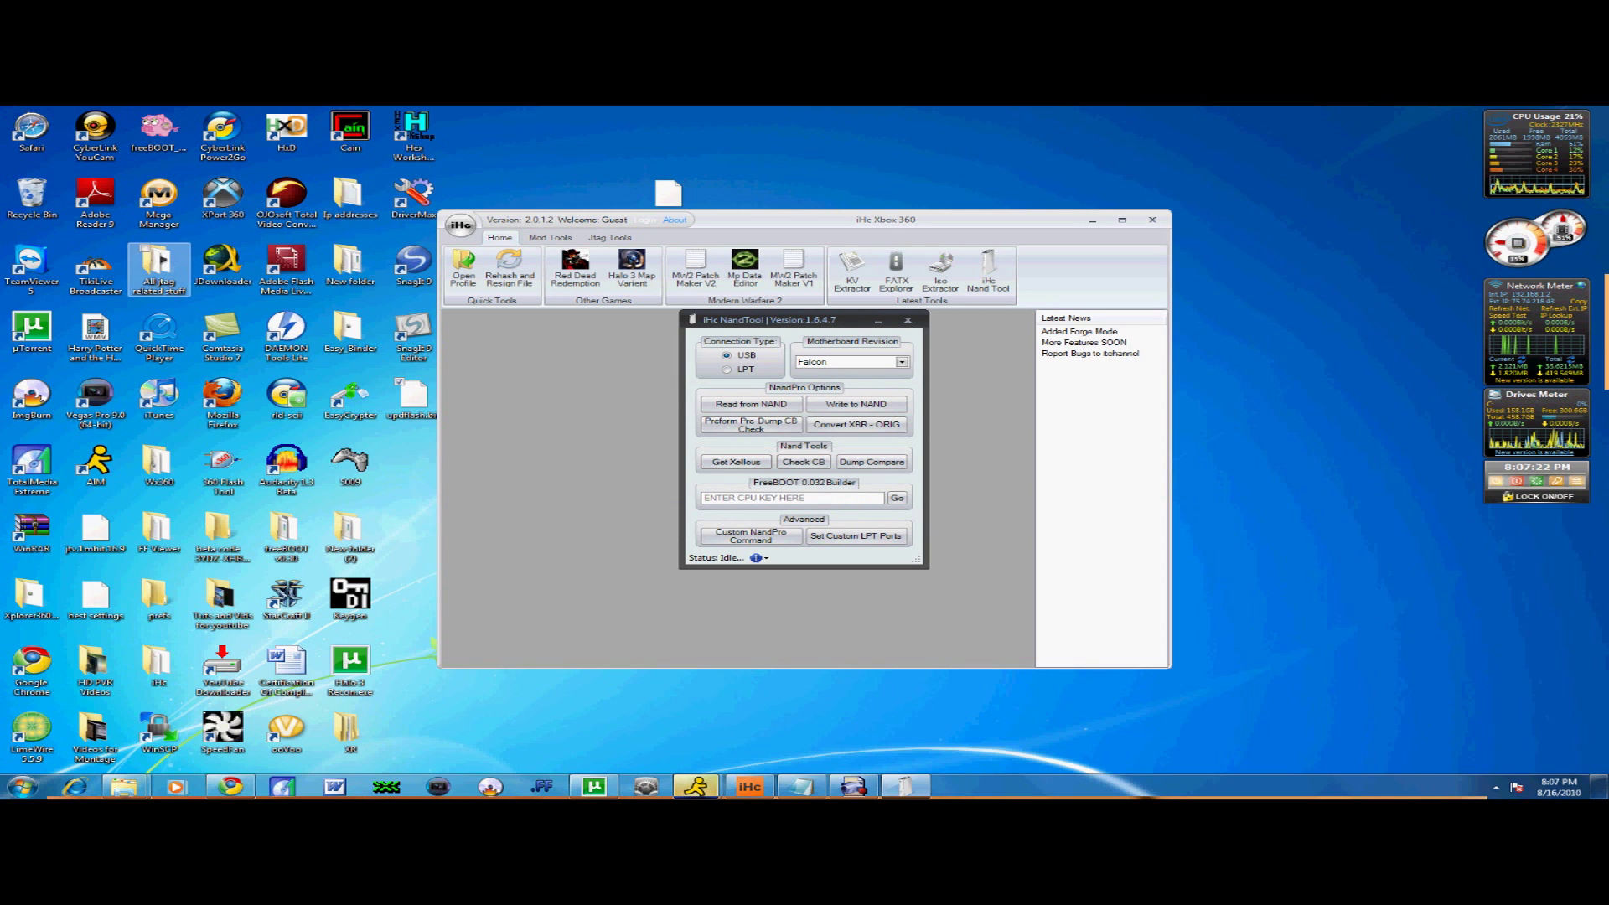
# - Copy the CPU key from the CPU Key file in All jtag related stuff > Falcon nand and keys
pyautogui.doubleClick(159, 268)
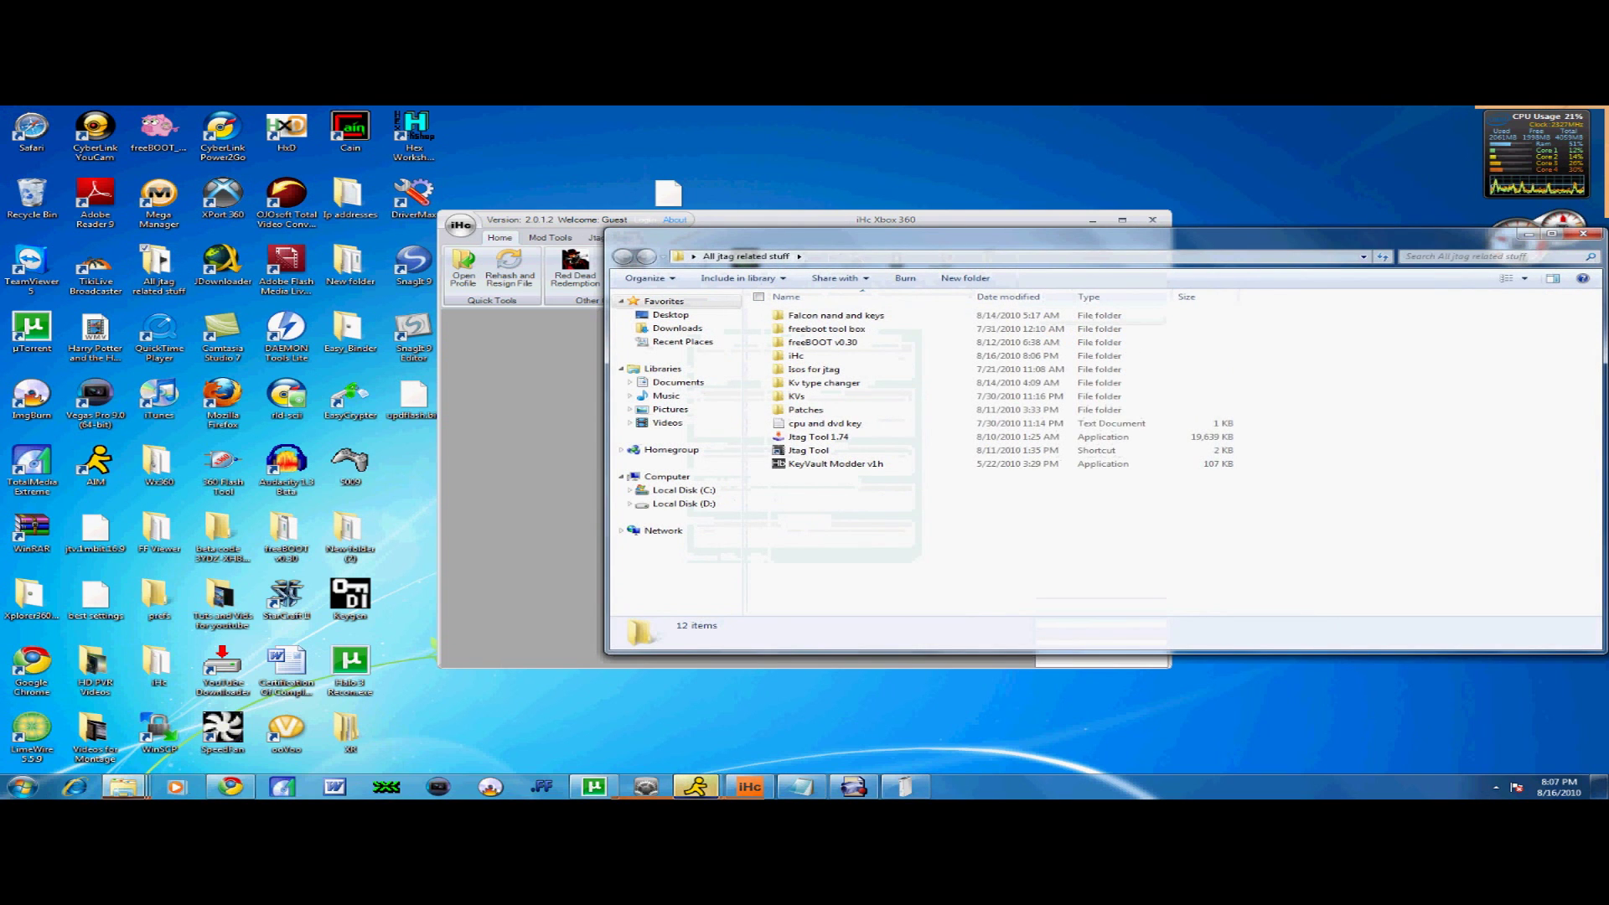
pyautogui.doubleClick(821, 315)
pyautogui.doubleClick(807, 315)
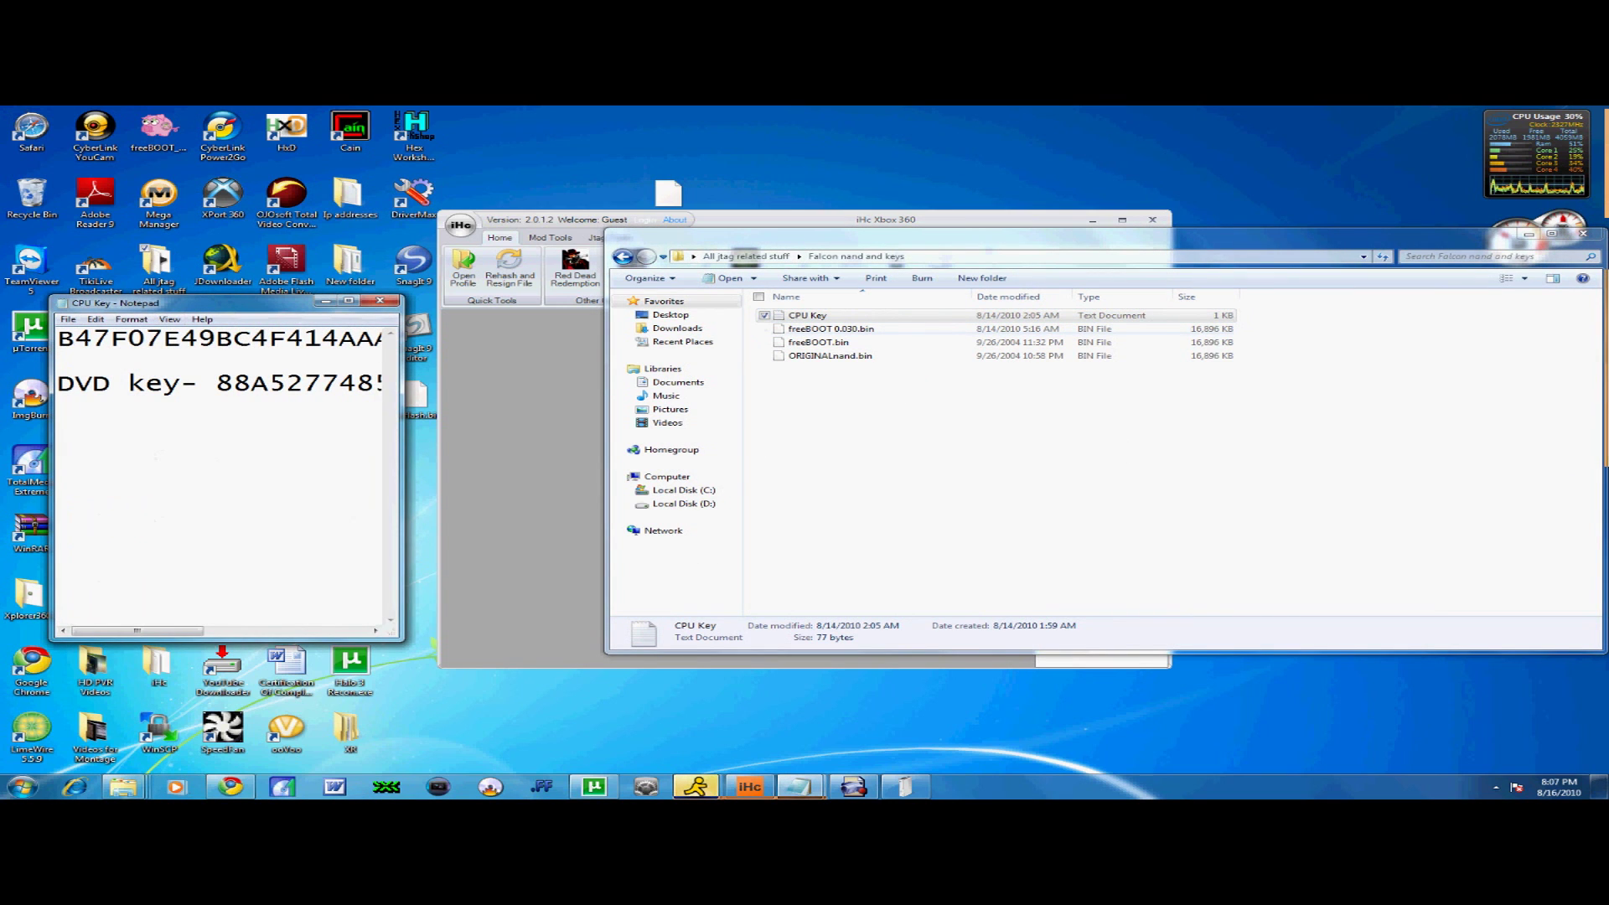
pyautogui.moveTo(57, 337); pyautogui.dragTo(382, 338)
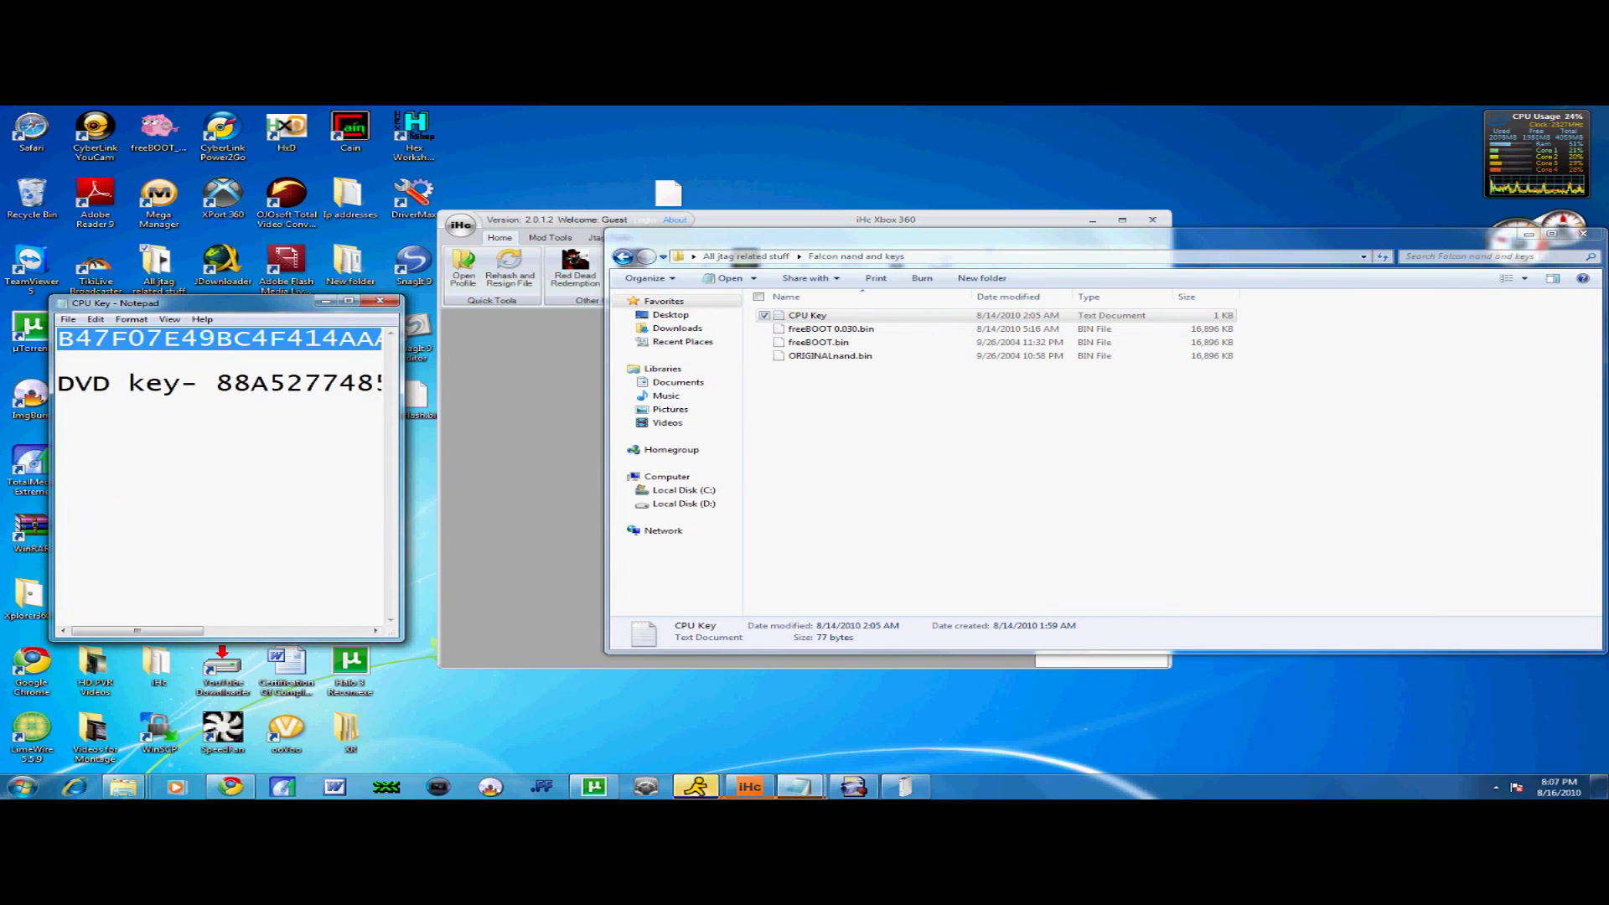
pyautogui.rightClick(139, 342)
pyautogui.click(180, 389)
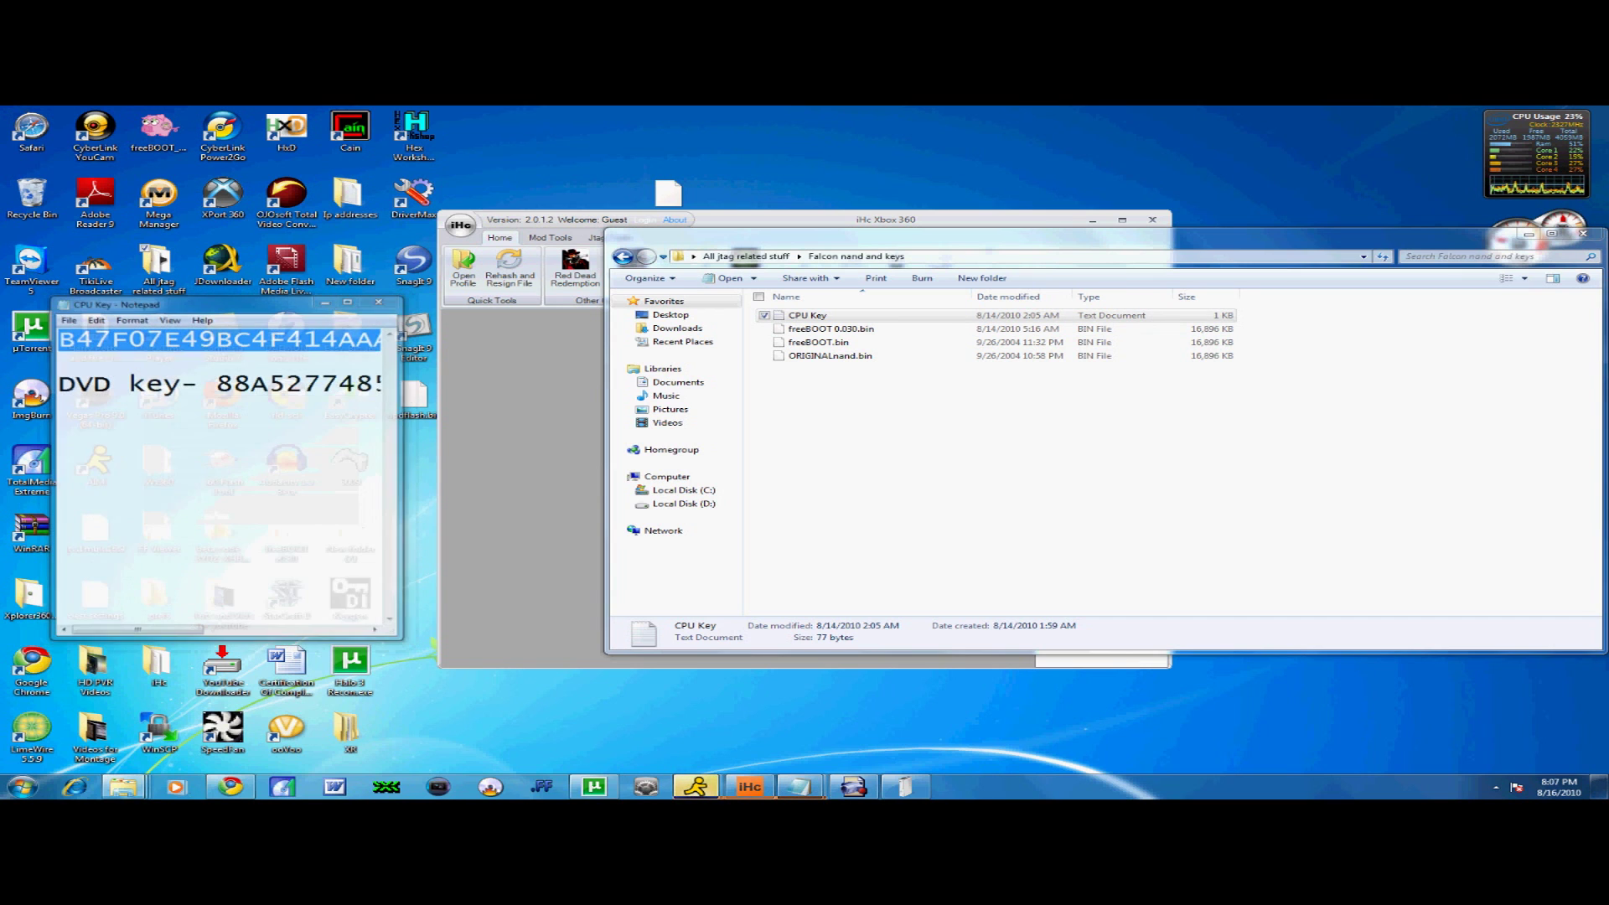
# - Paste the copied CPU key into the FreeBOOT builder and start the build
pyautogui.hotkey('alt', 'F4')
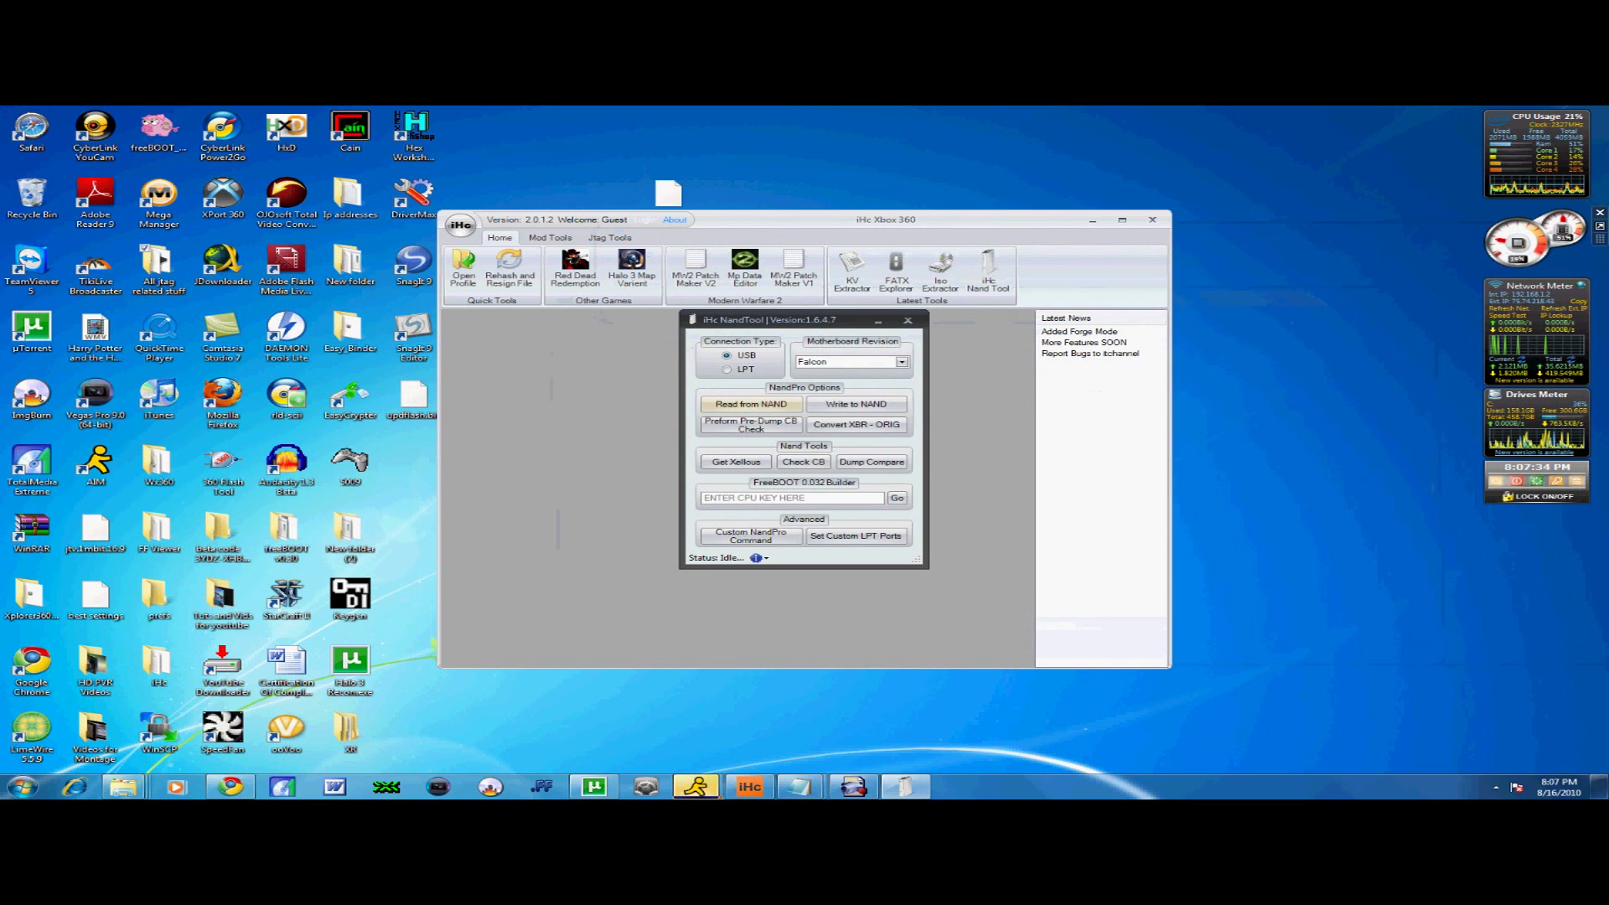
pyautogui.rightClick(809, 499)
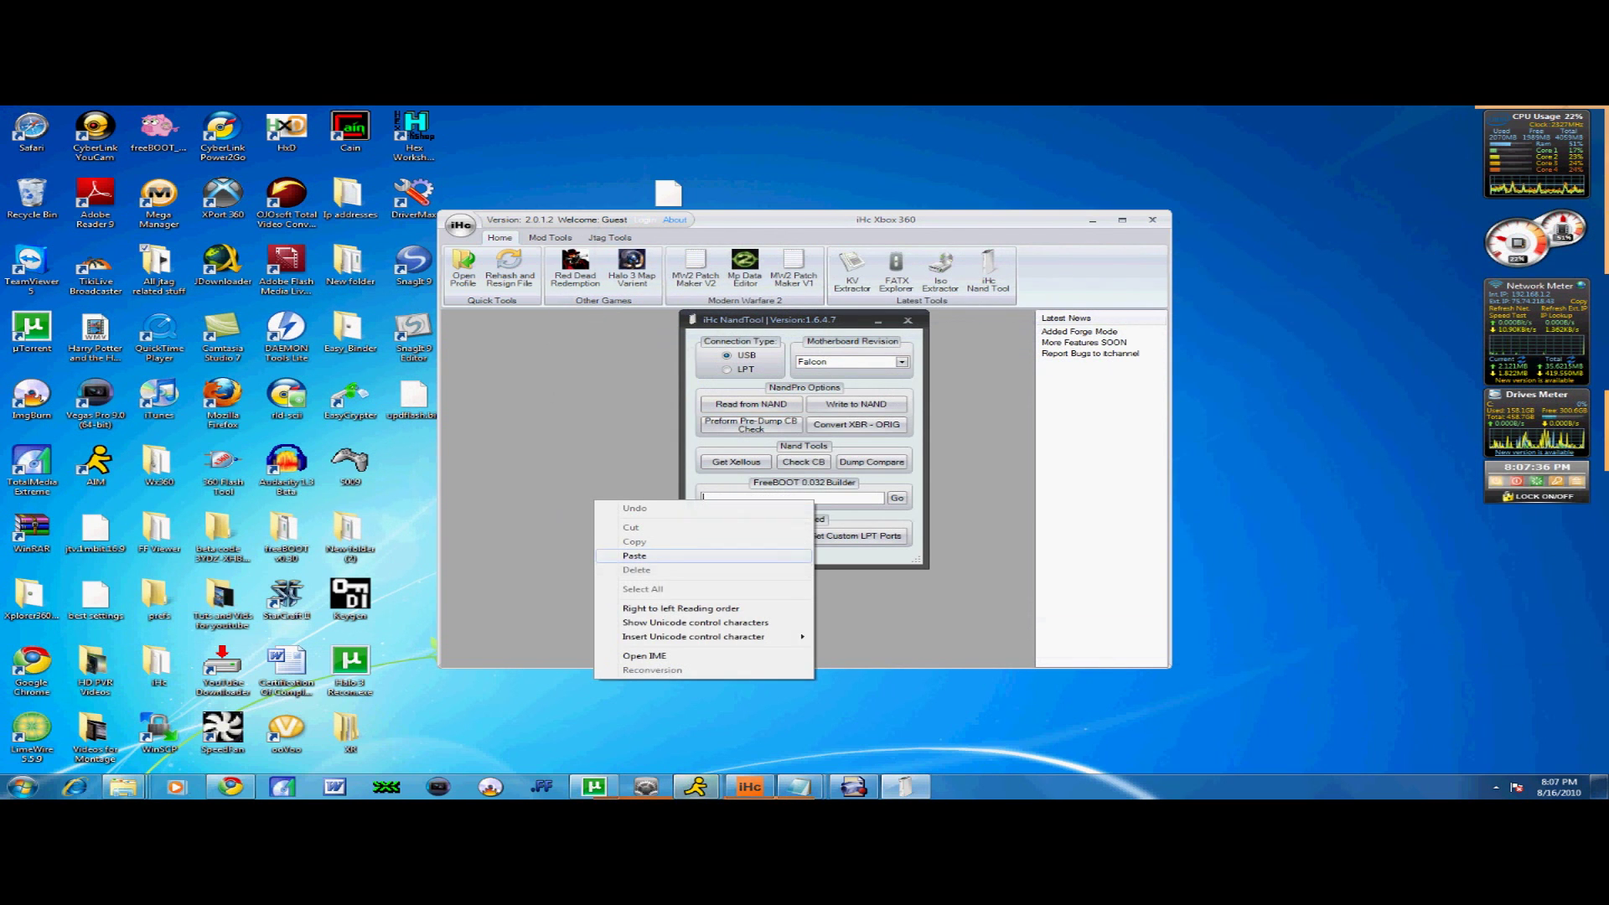
pyautogui.click(634, 555)
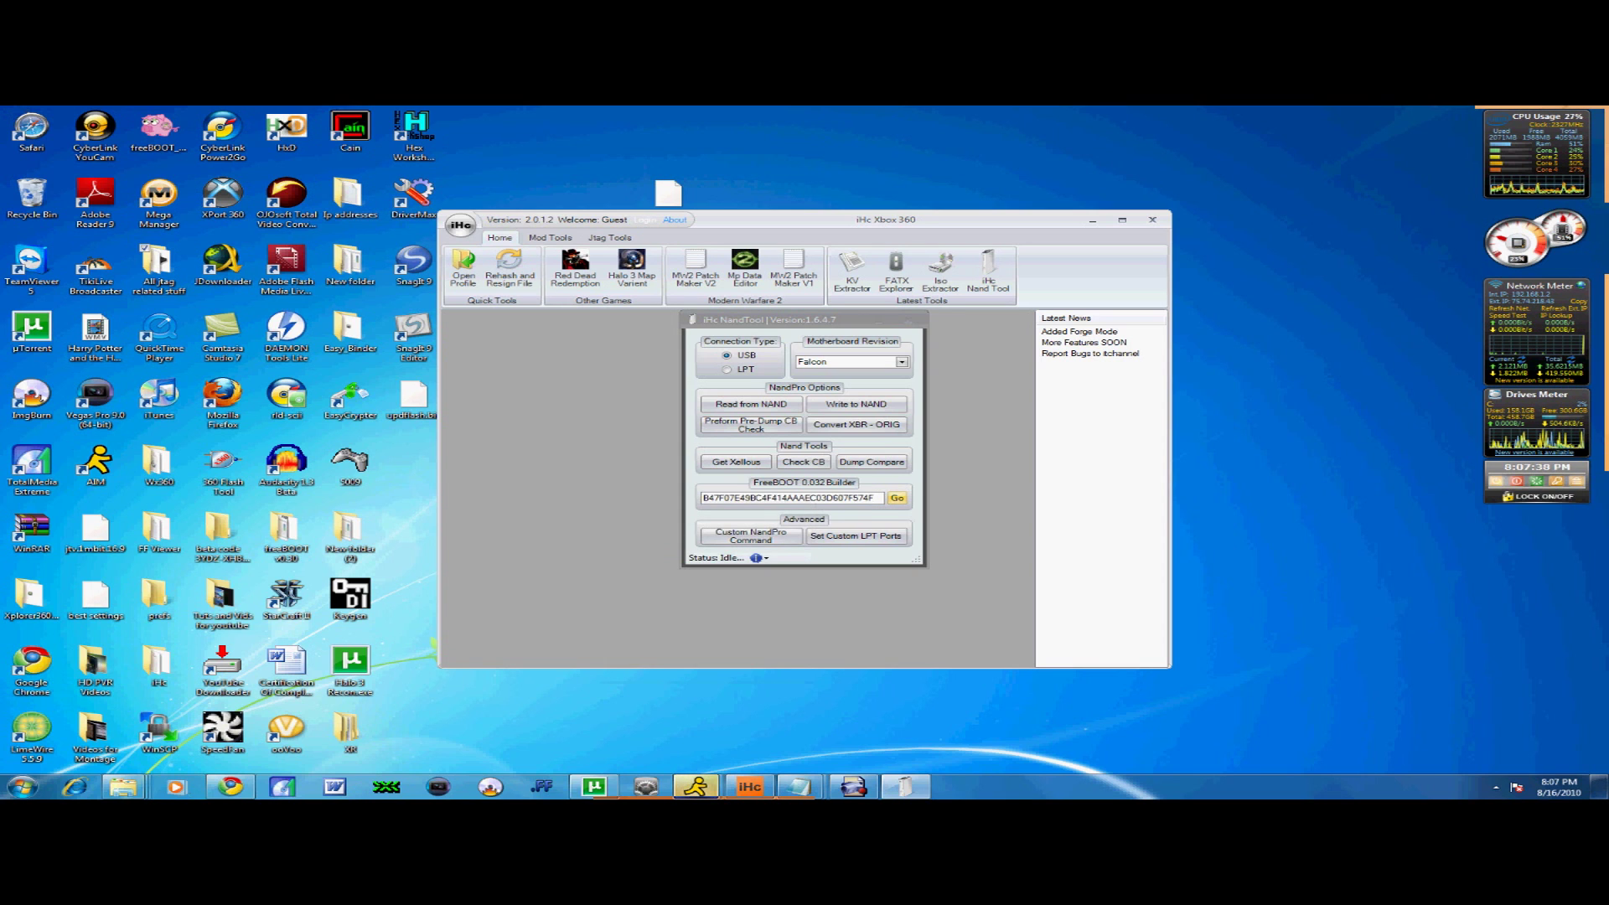
pyautogui.click(896, 498)
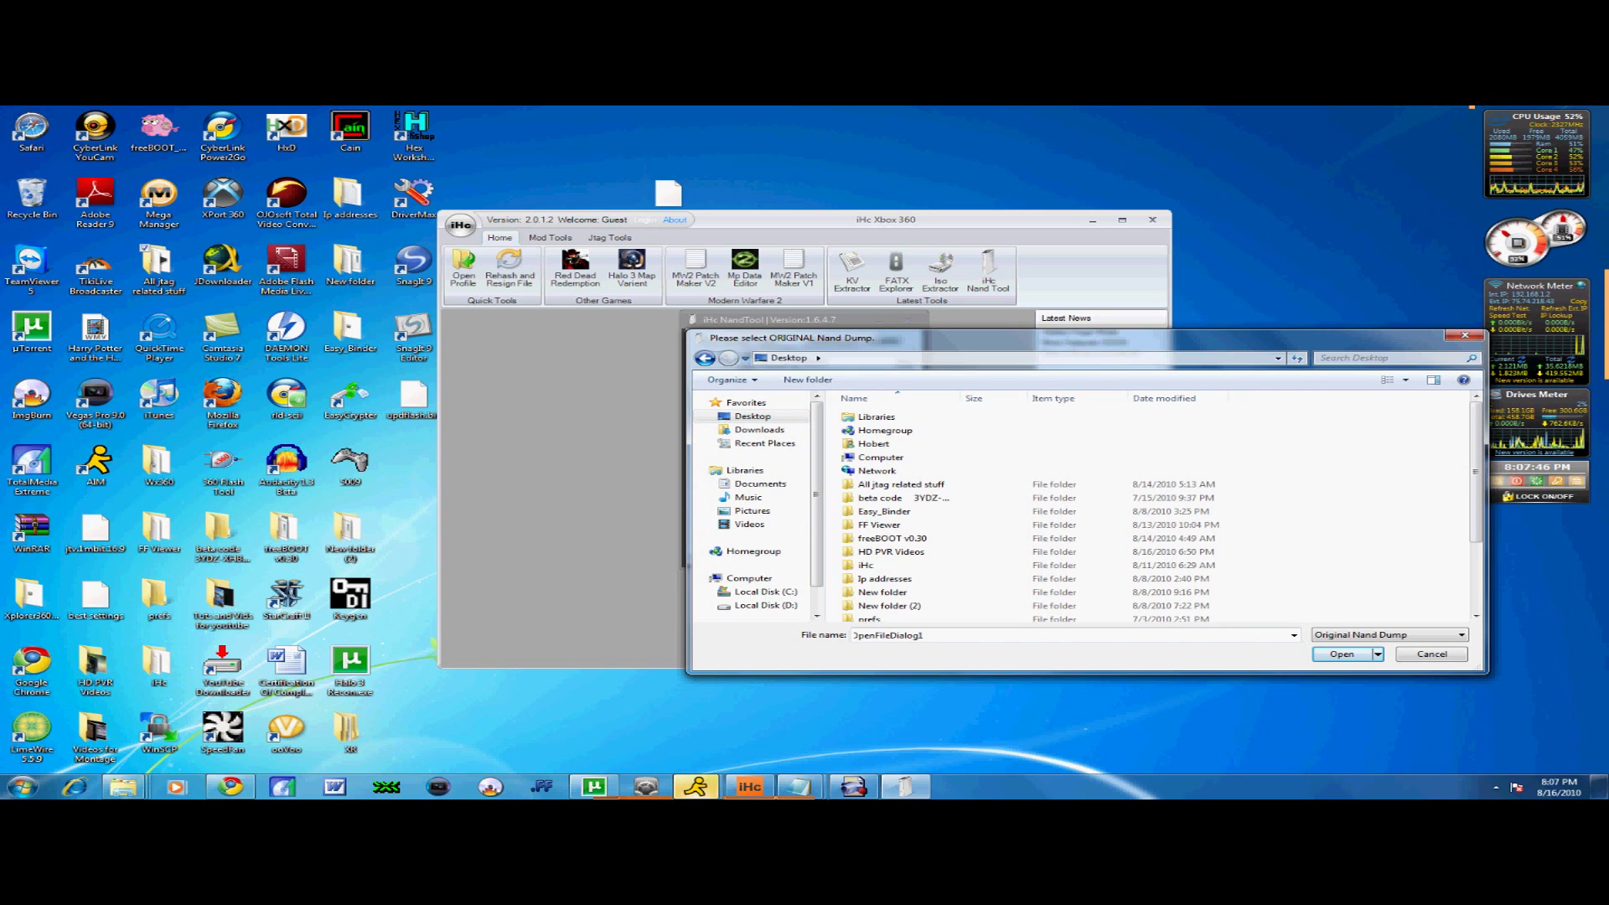
# - Delete the old Desktop updflash.bin, load ORIGINALnand.bin as the nand dump, and continue the build
pyautogui.scroll(-3, 1156, 511)
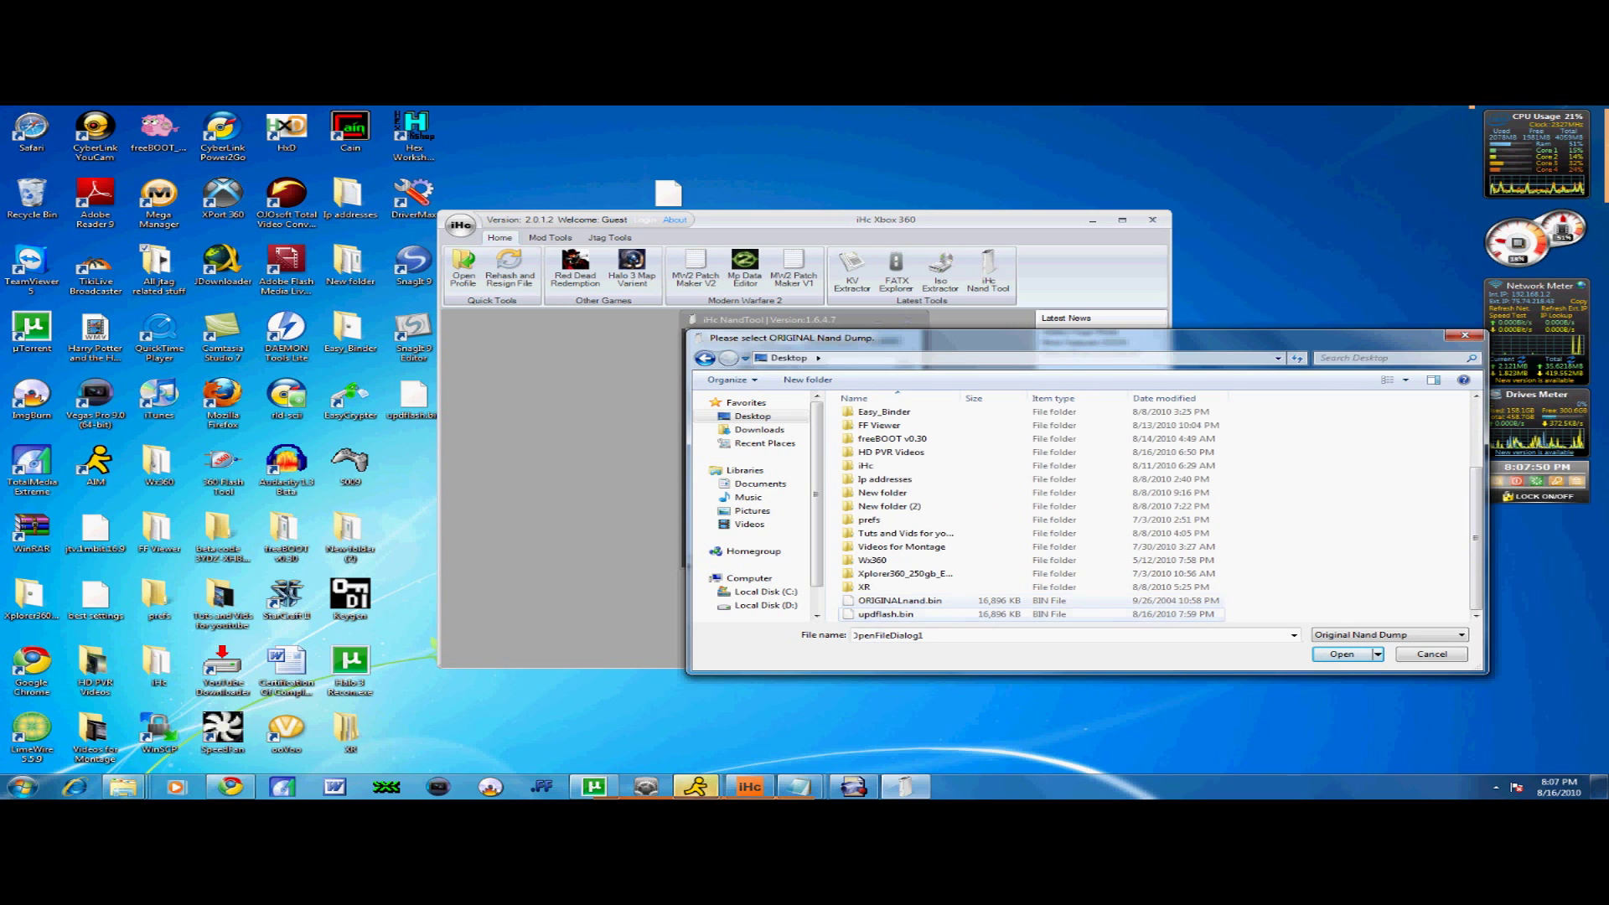
pyautogui.click(885, 614)
pyautogui.rightClick(886, 614)
pyautogui.click(855, 566)
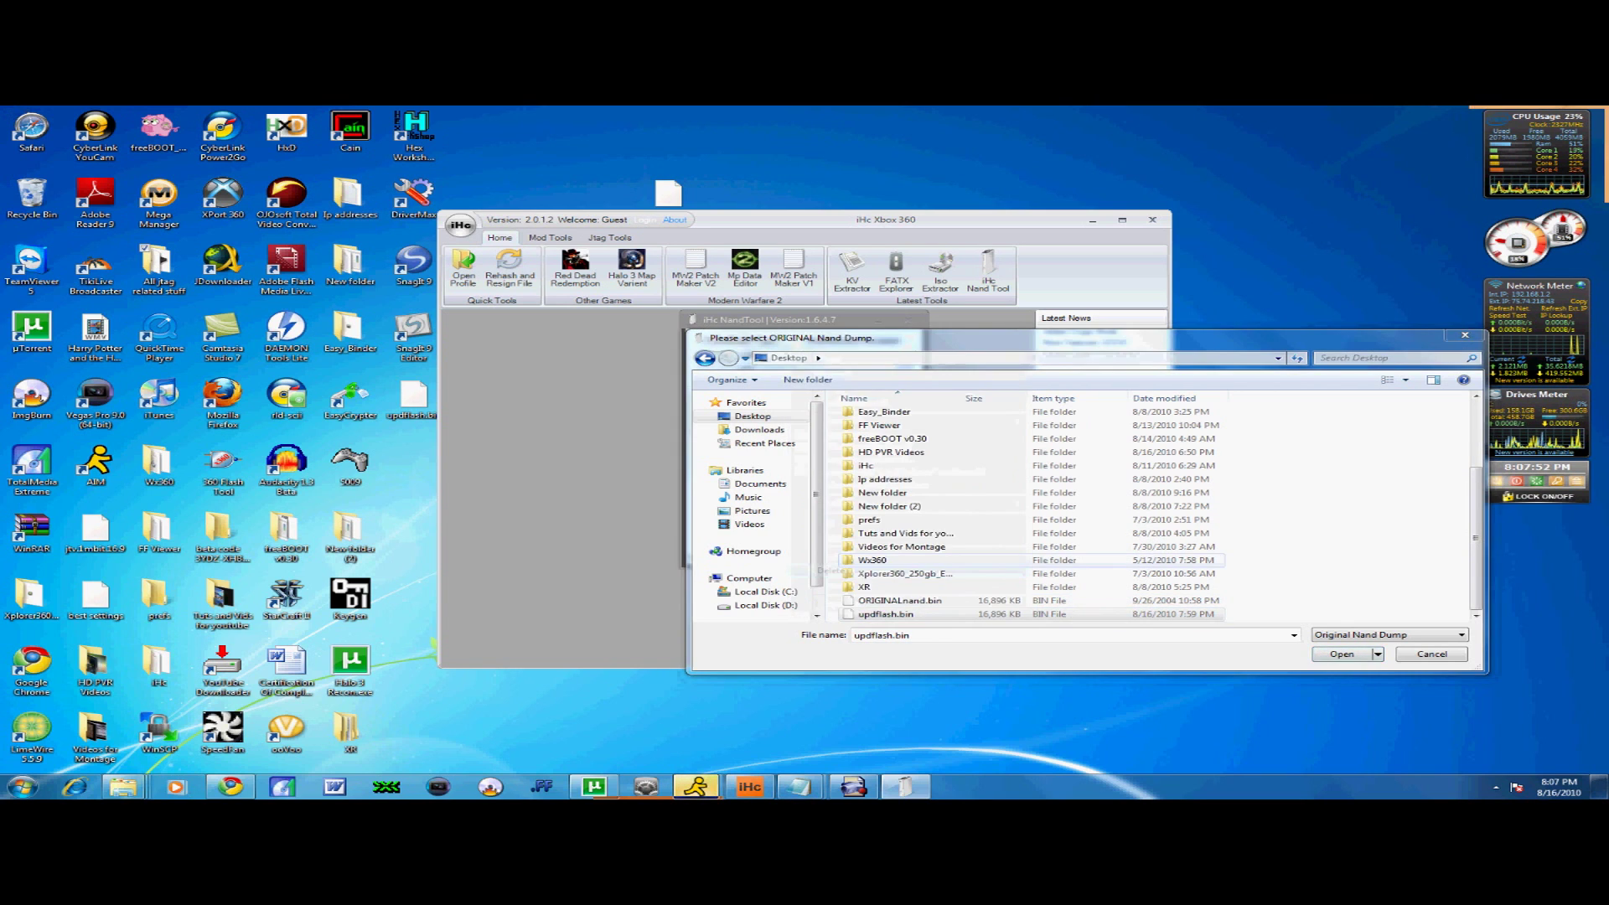
pyautogui.click(871, 497)
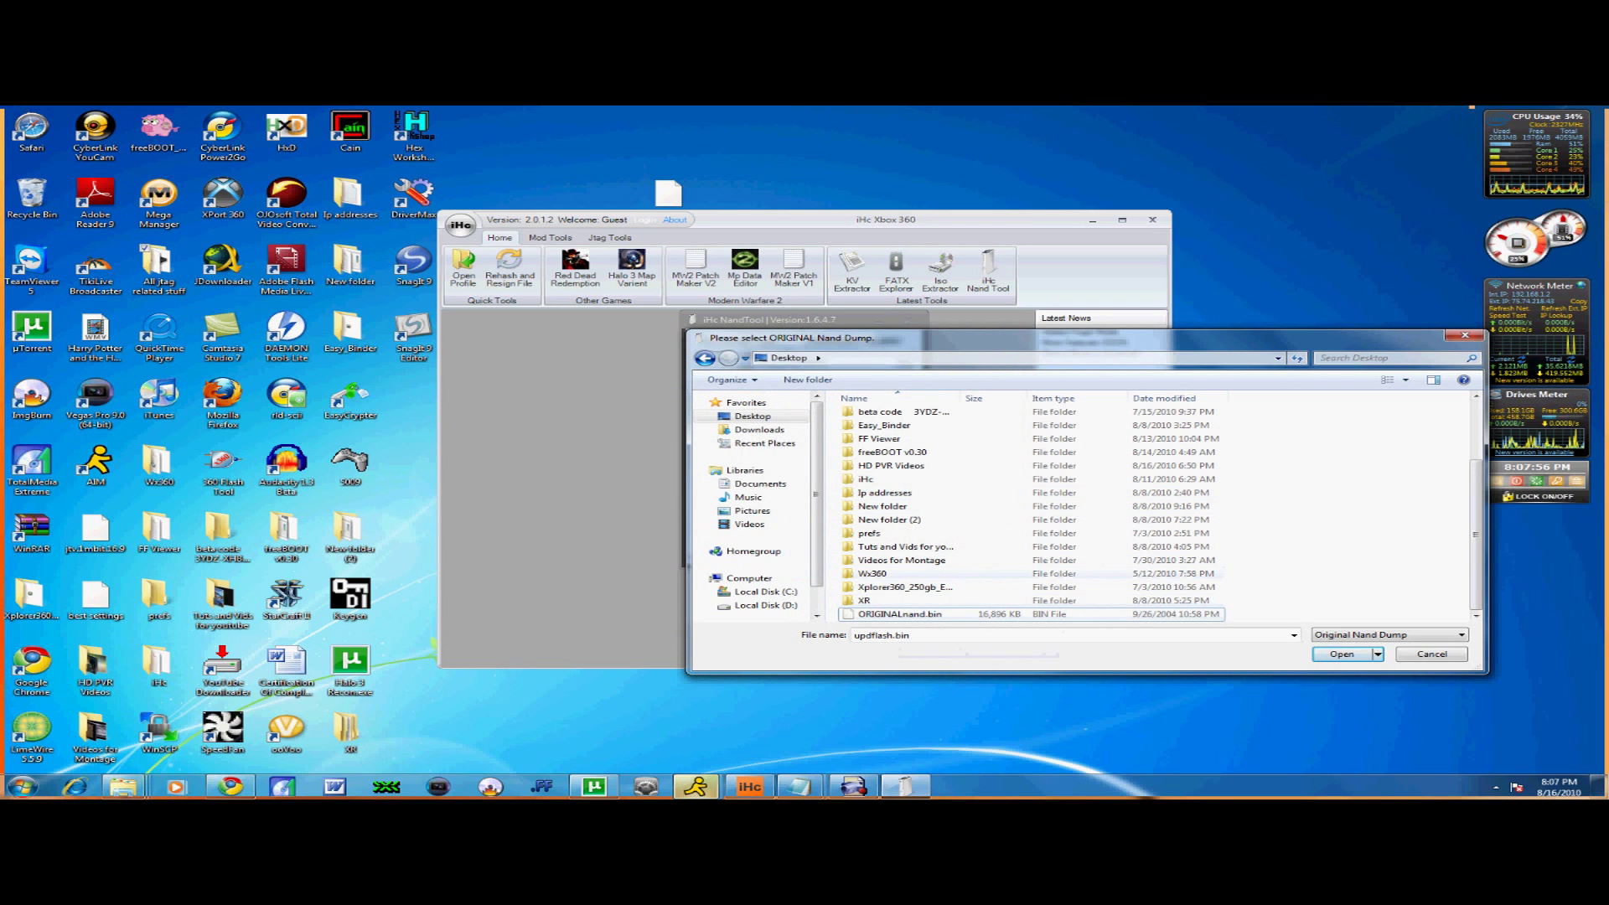
pyautogui.doubleClick(899, 614)
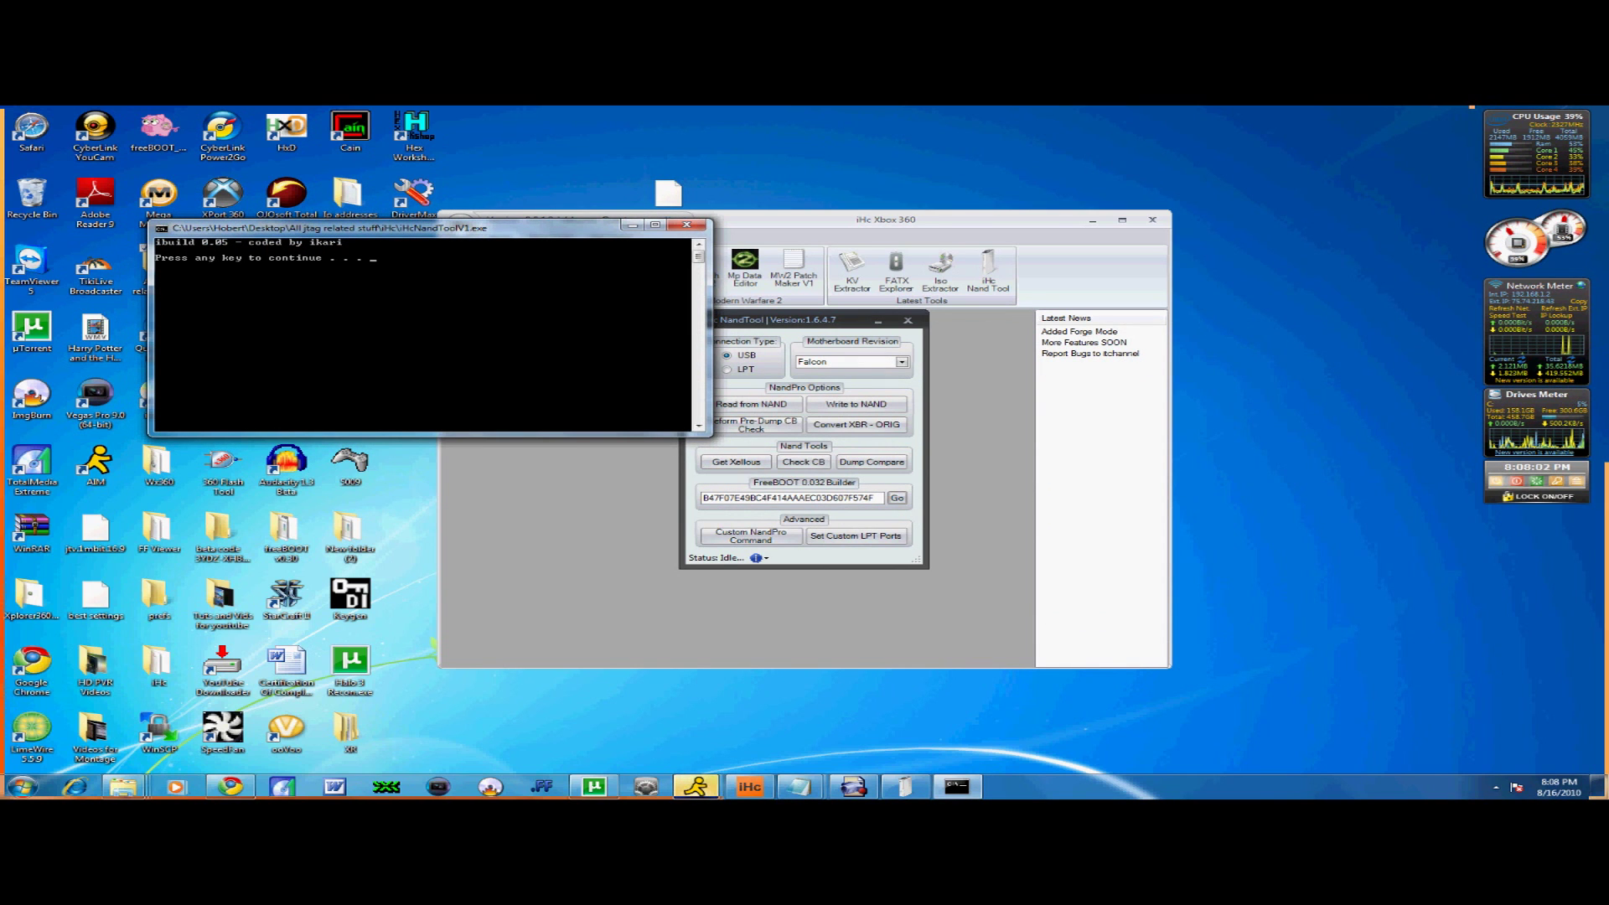
pyautogui.press('Return')
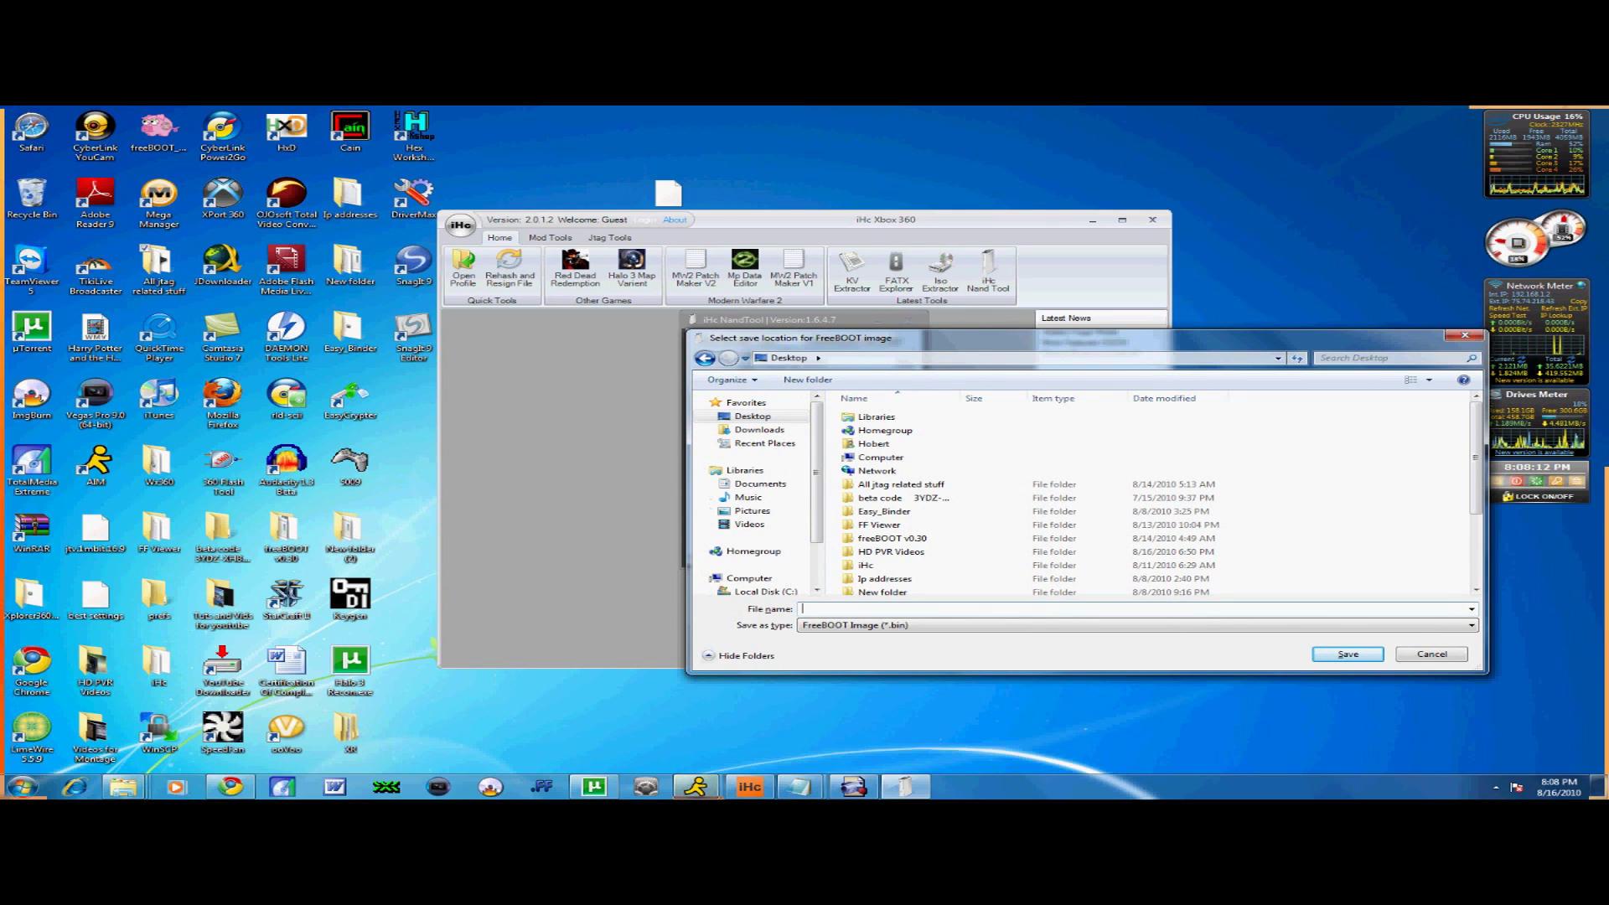
# - Save the image to the Desktop as freeboot.bin, decline the extra info, and close NandTool
pyautogui.write('freeboo')
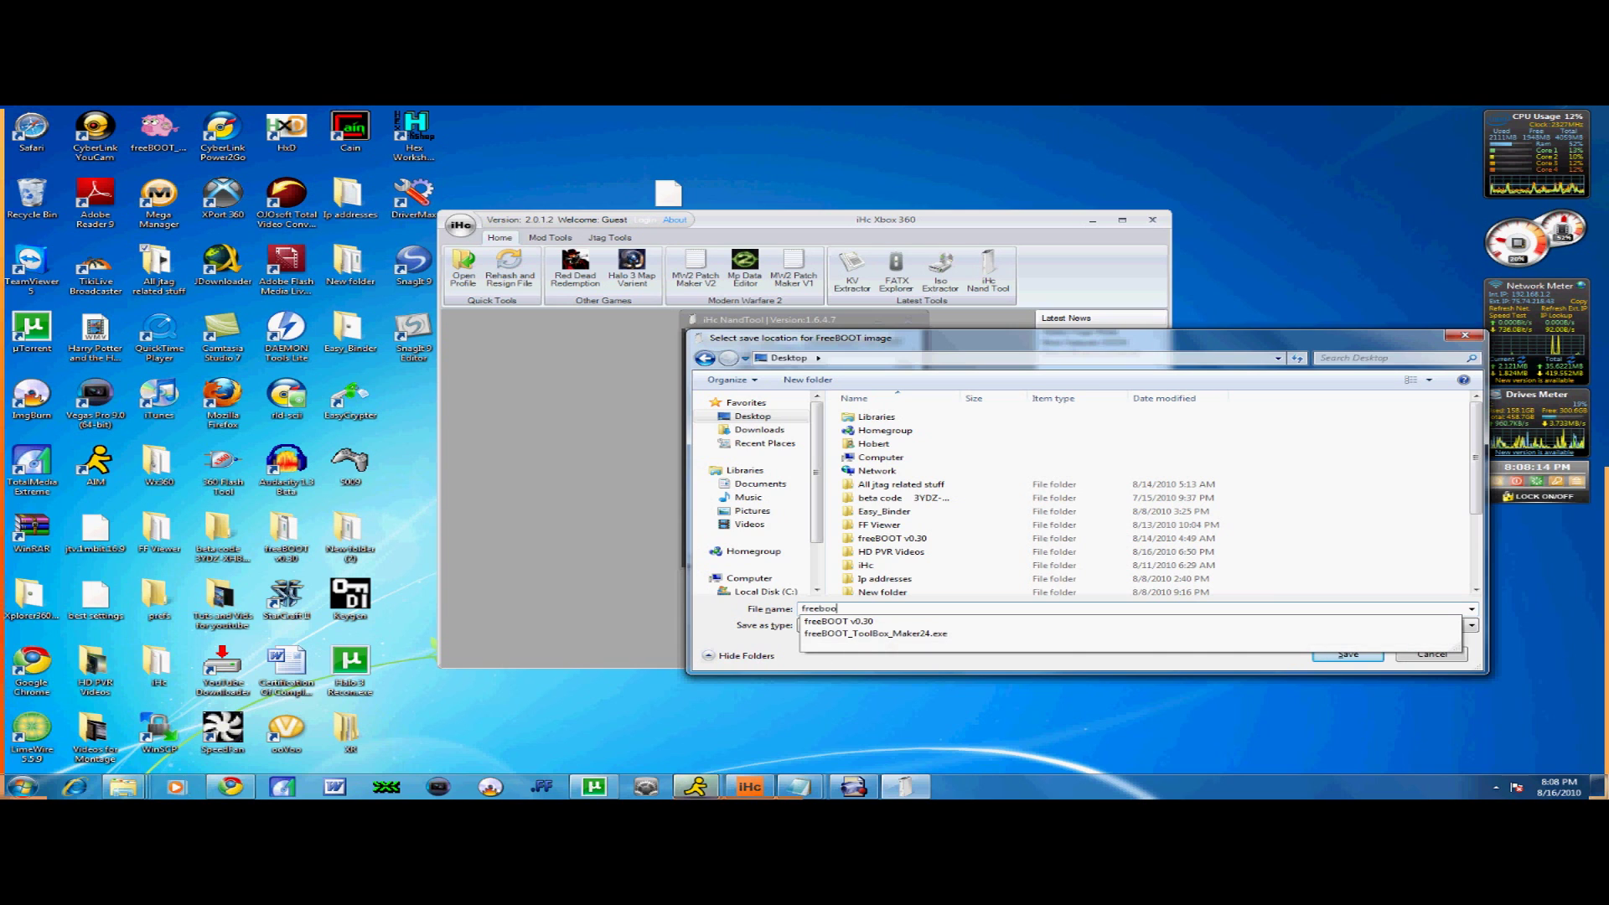
pyautogui.write('t')
pyautogui.press('Return')
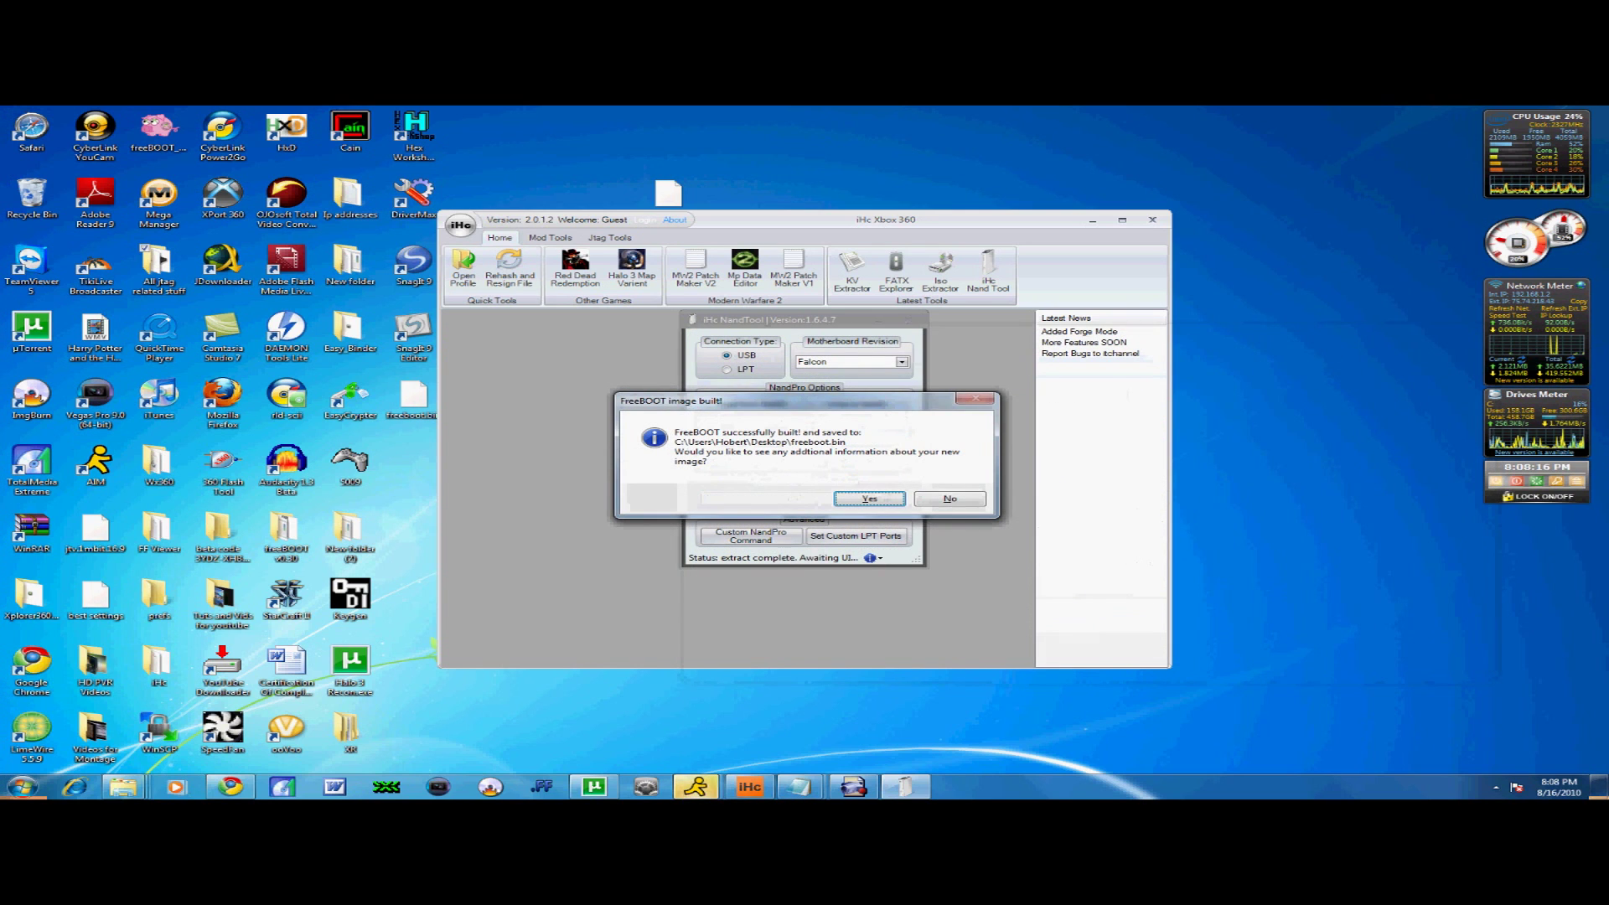
pyautogui.press('Return')
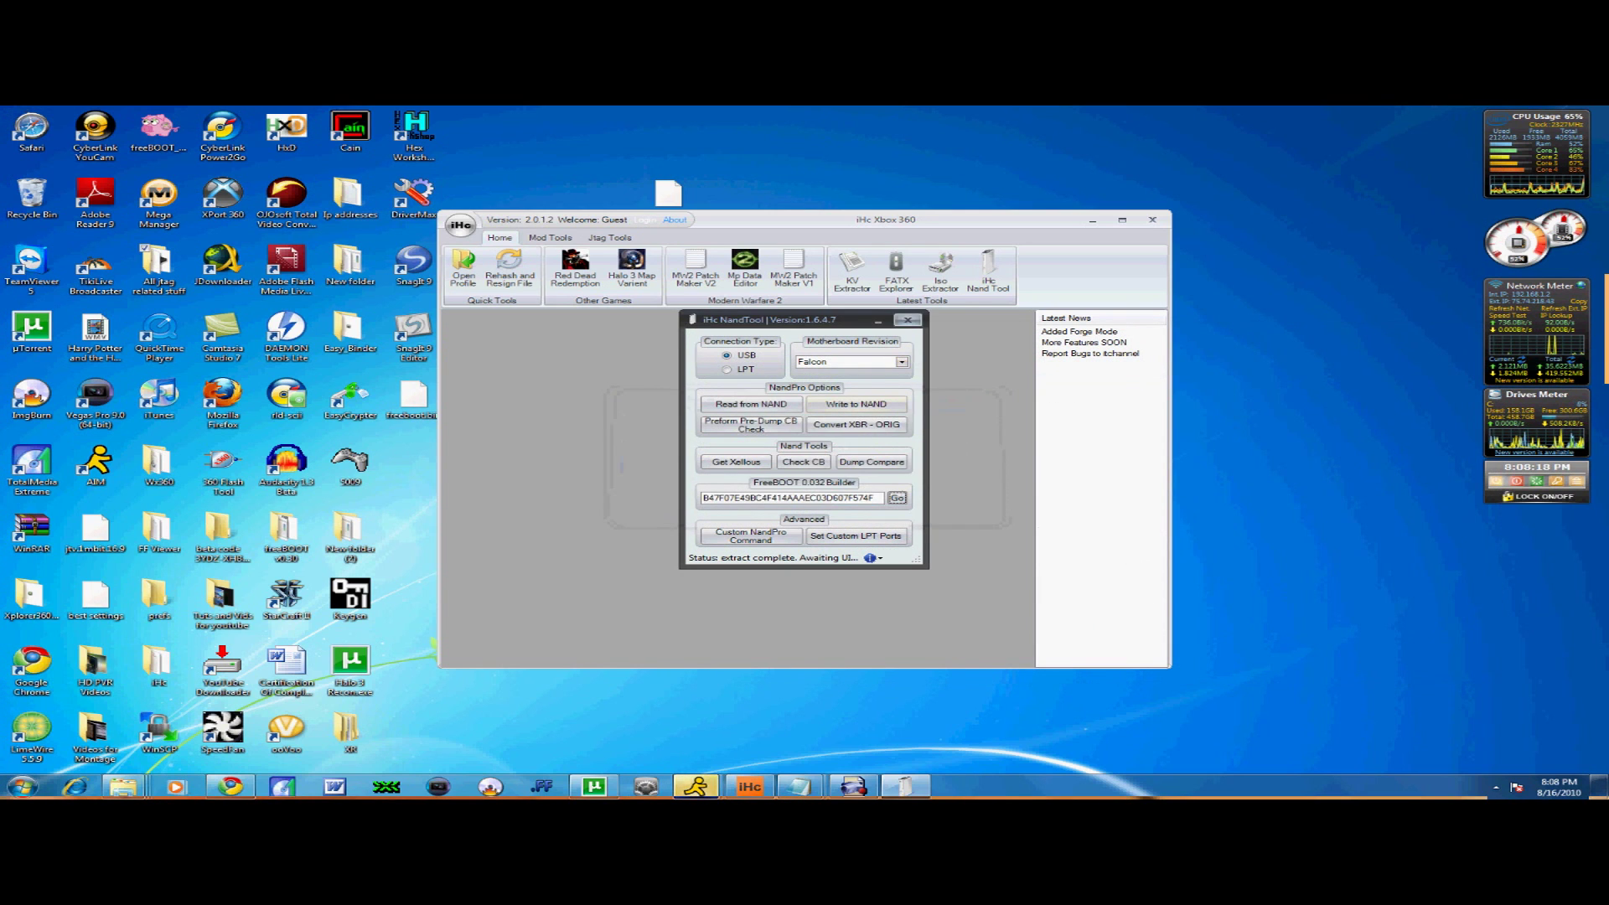
pyautogui.hotkey('alt', 'F4')
pyautogui.press('super+space')
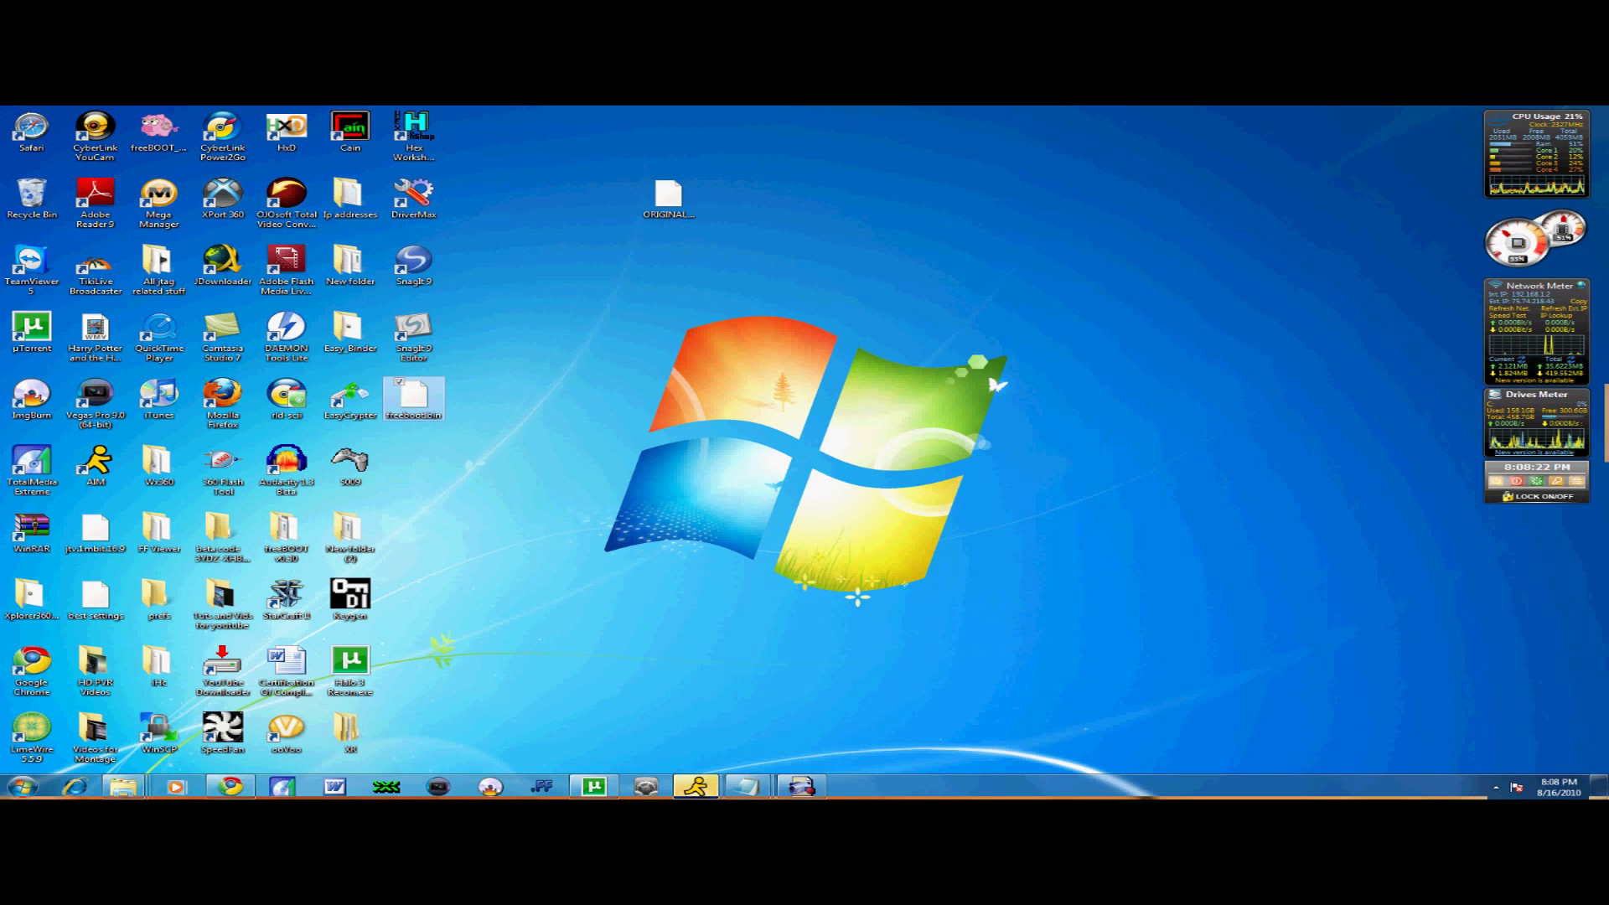
# - Rename freeboot.bin on the Desktop to updflash.bin
pyautogui.rightClick(423, 401)
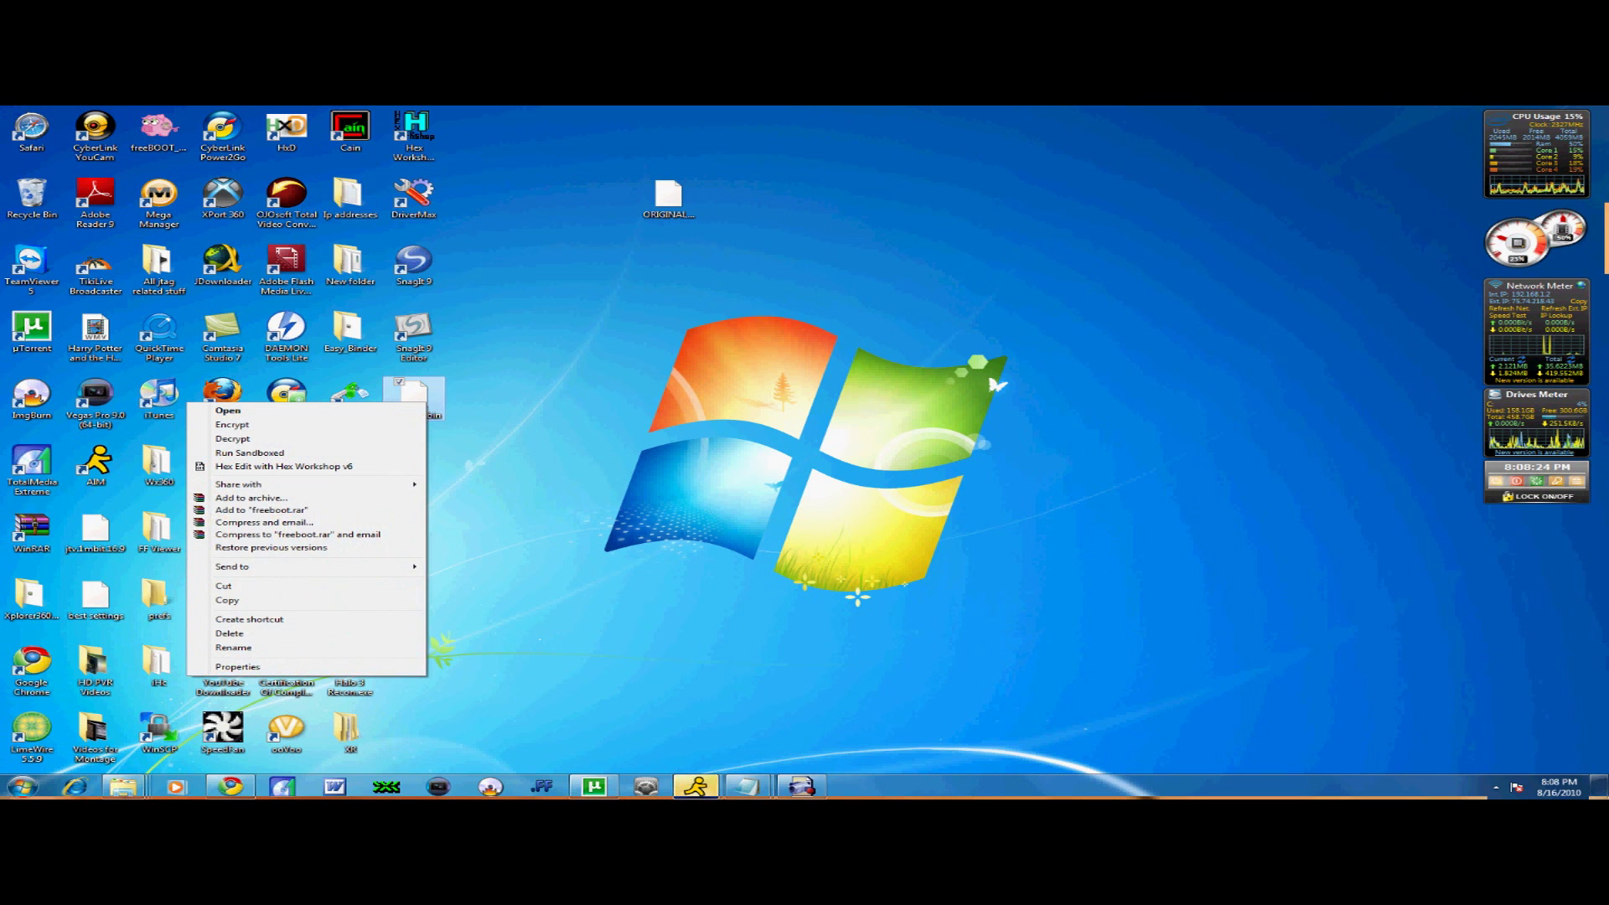
pyautogui.press('m')
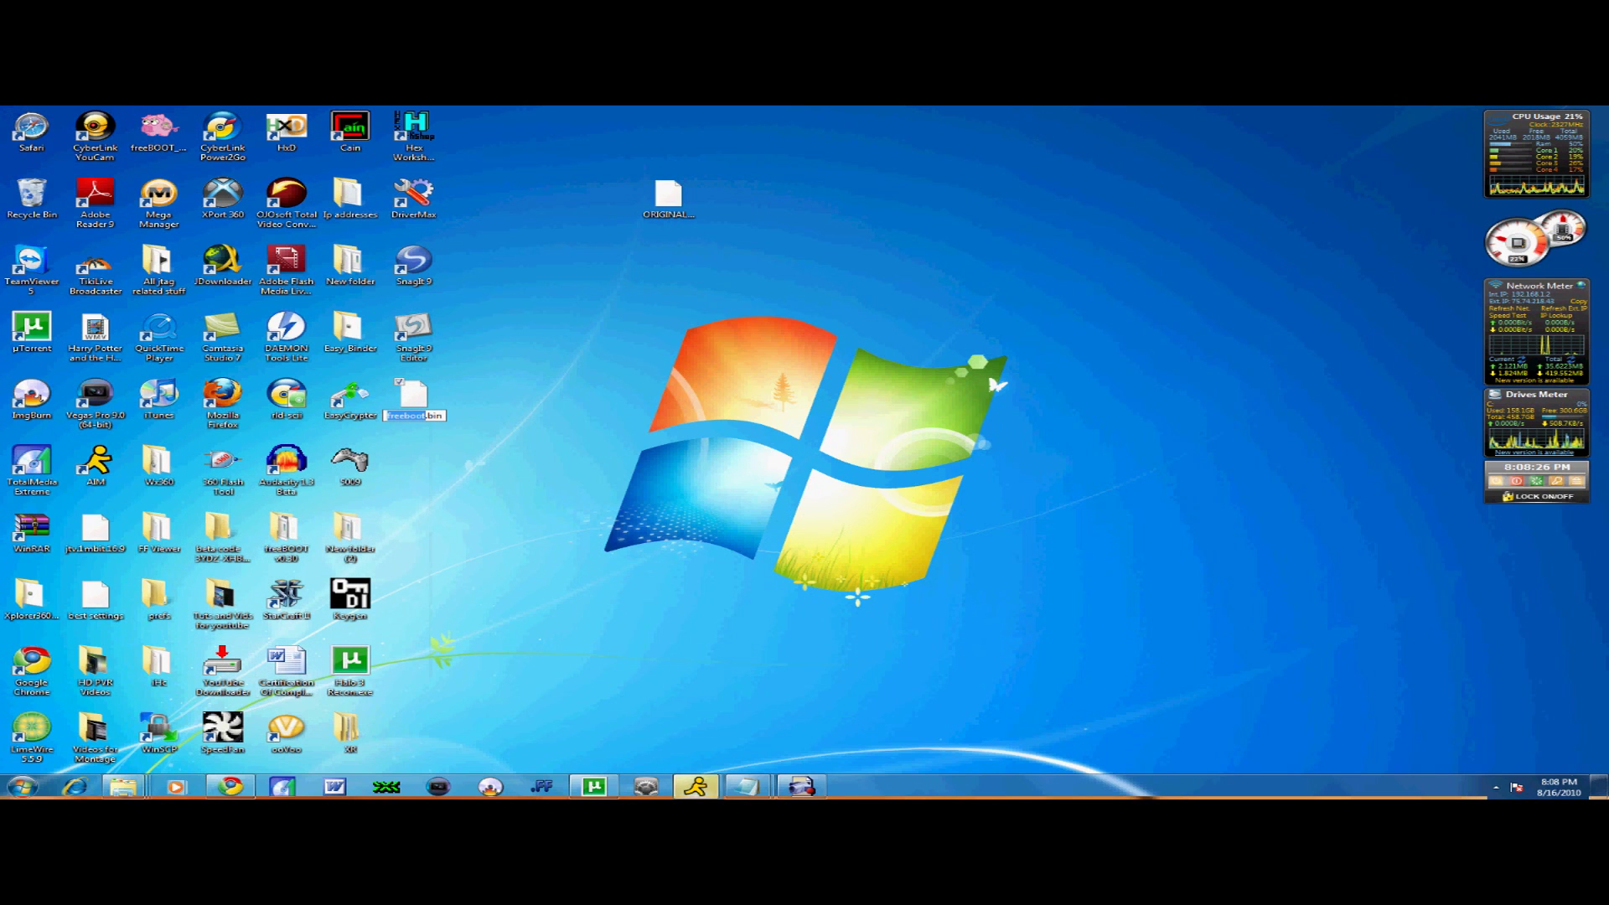
pyautogui.write('updf')
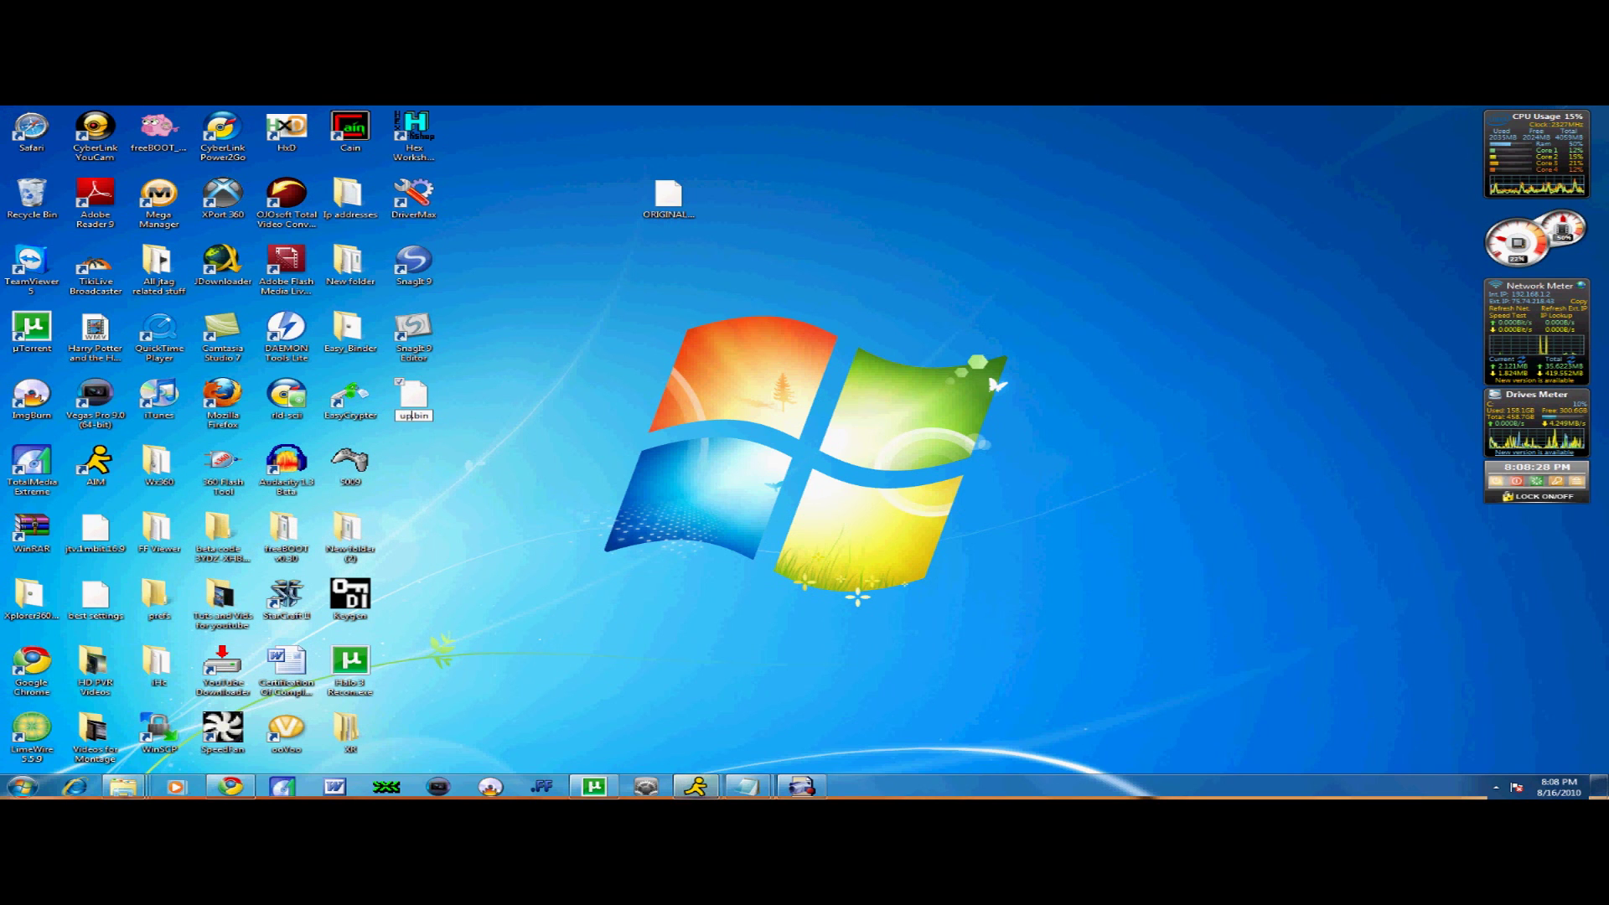
pyautogui.write('lash')
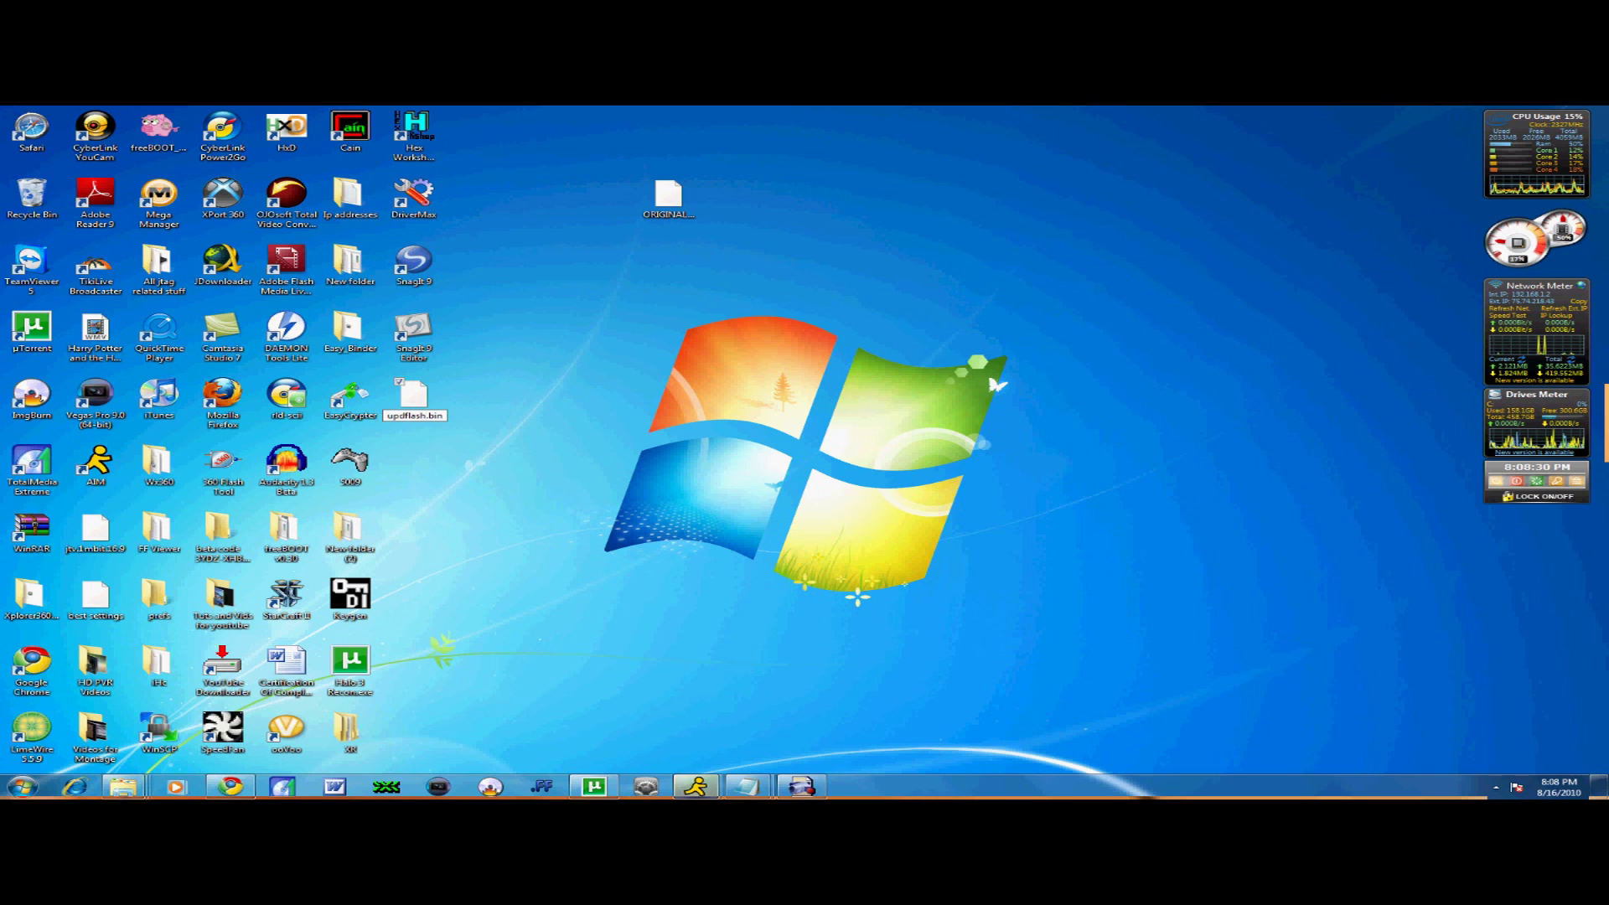
pyautogui.press('Return')
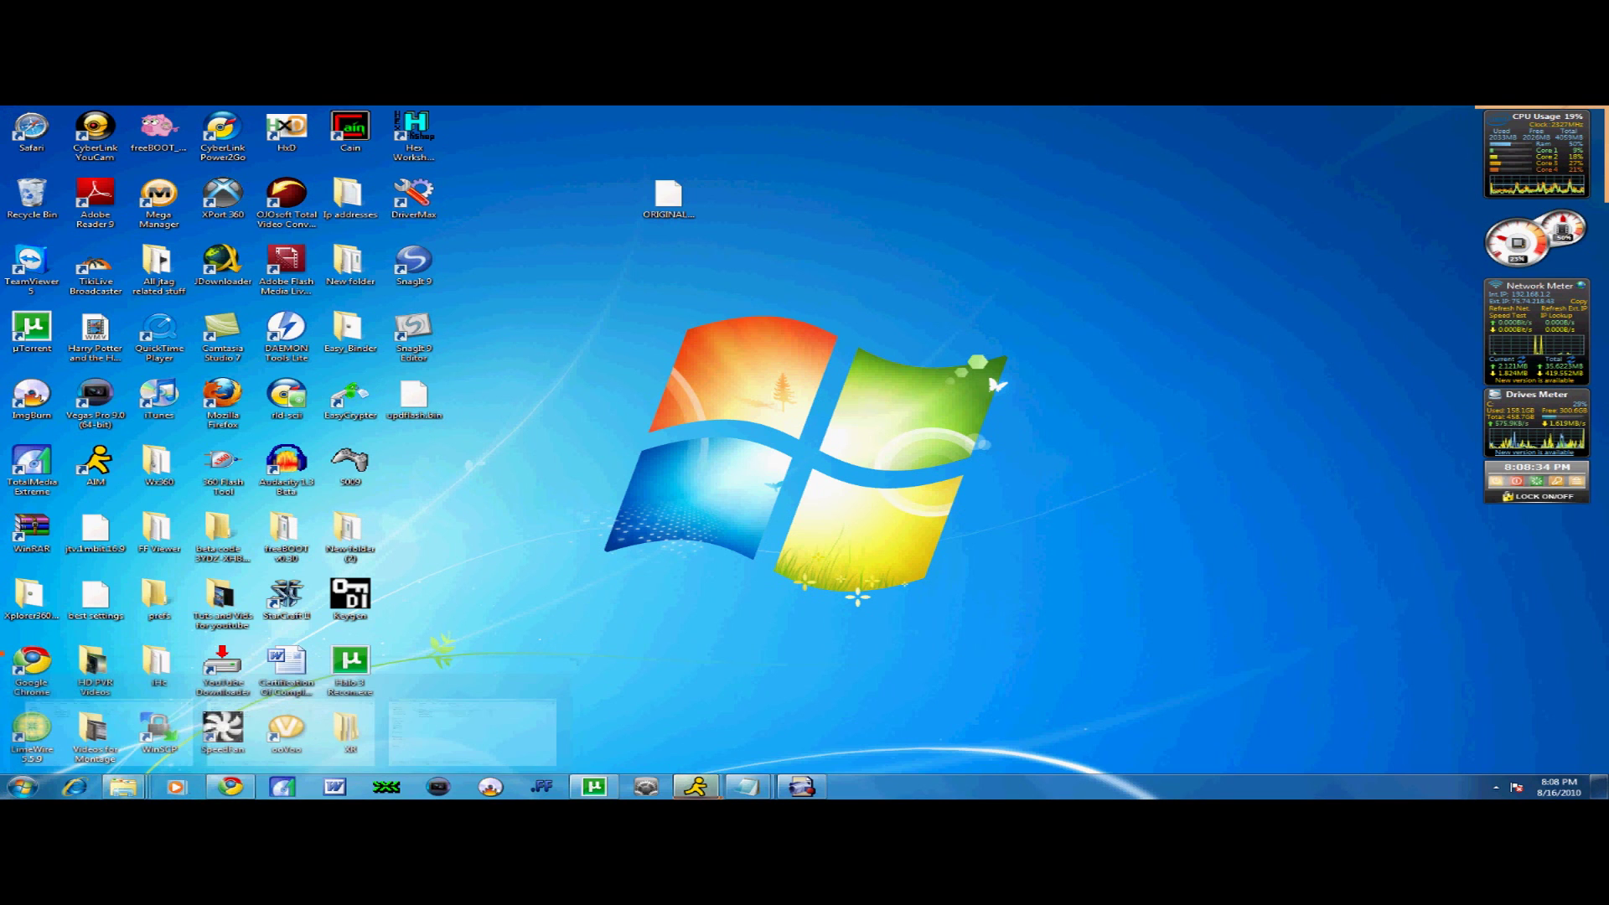
pyautogui.press('super')
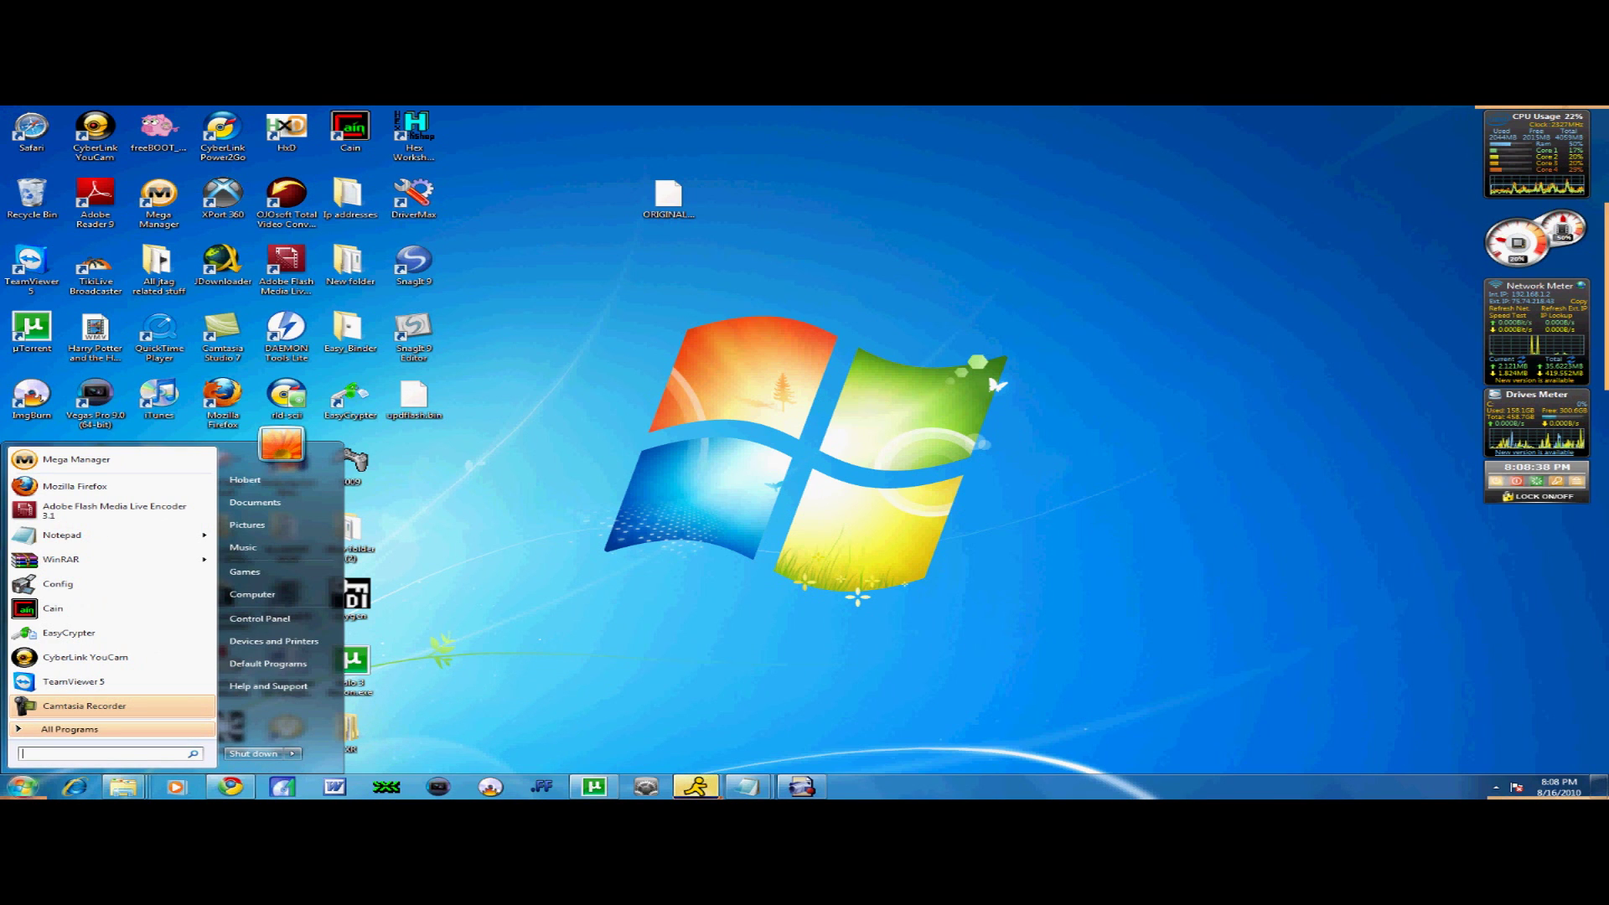
# - Find WinSCP with a 'wins' search and log in to the saved Xbox FTP session
pyautogui.write('wins')
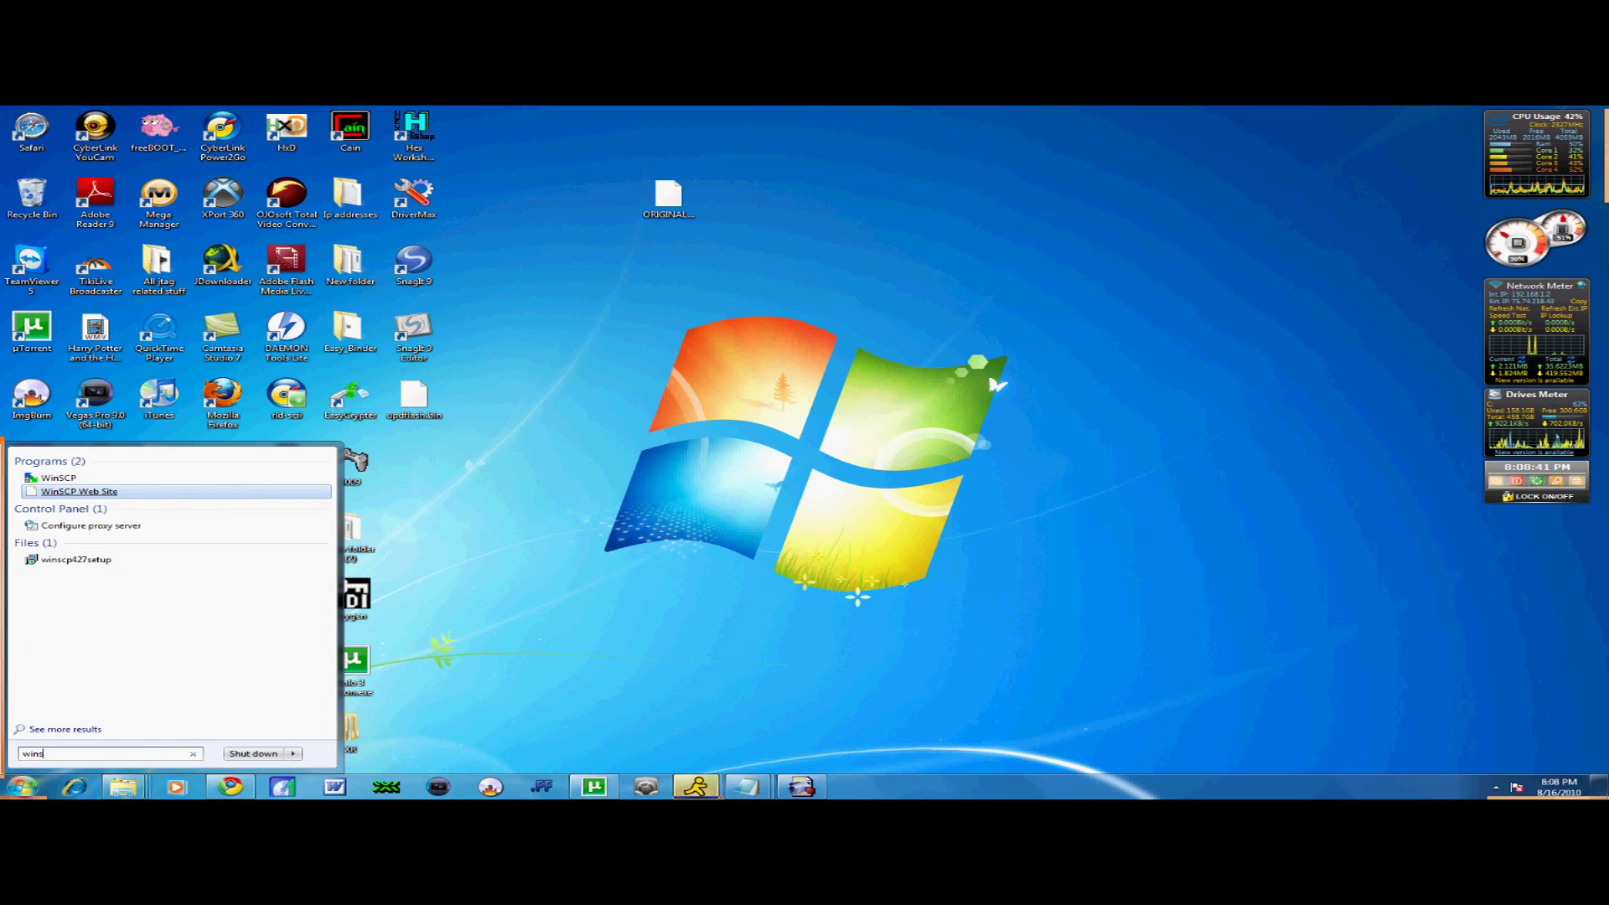
pyautogui.press('Escape')
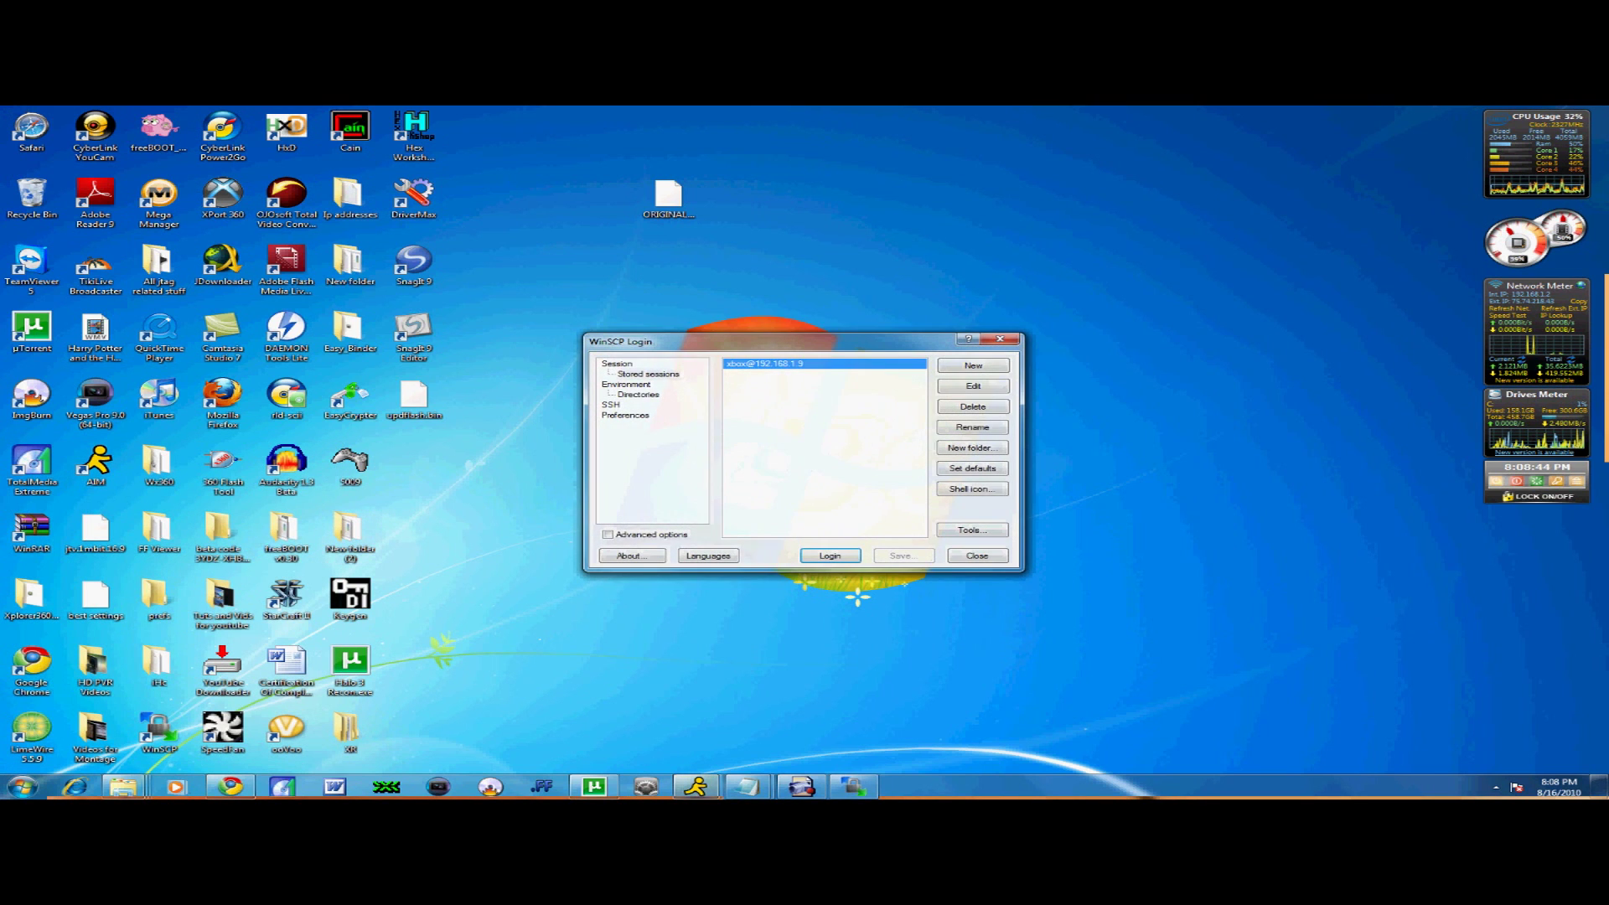
pyautogui.press('Return')
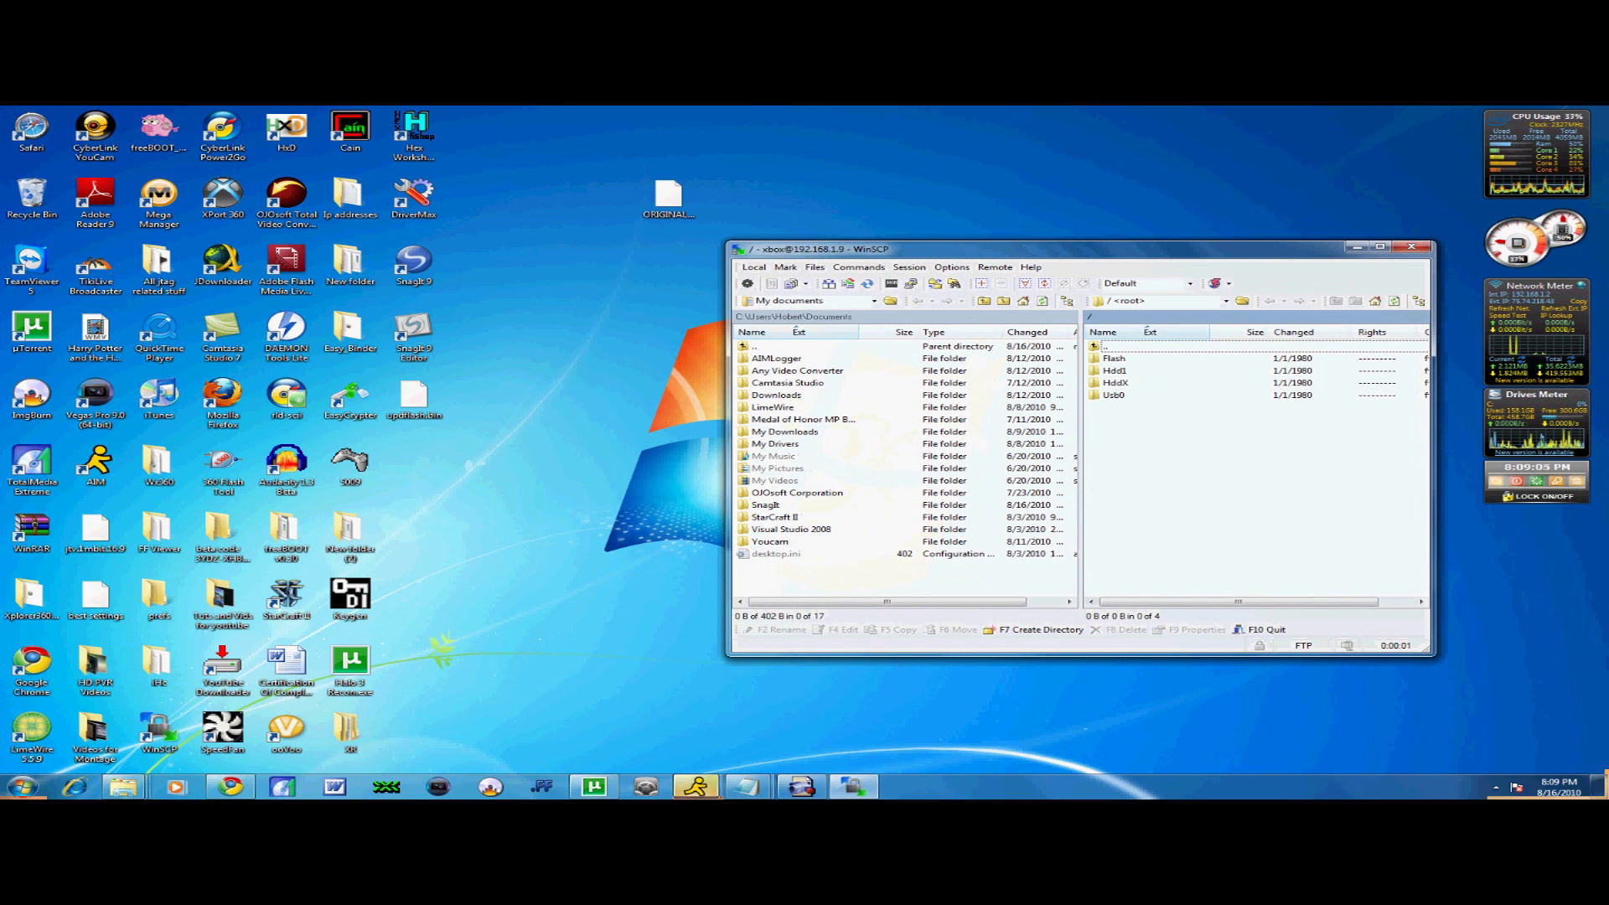
# - Open Usb0 on the Xbox, delete its old updflash.bin, and upload the new updflash.bin from the Desktop
pyautogui.click(1113, 395)
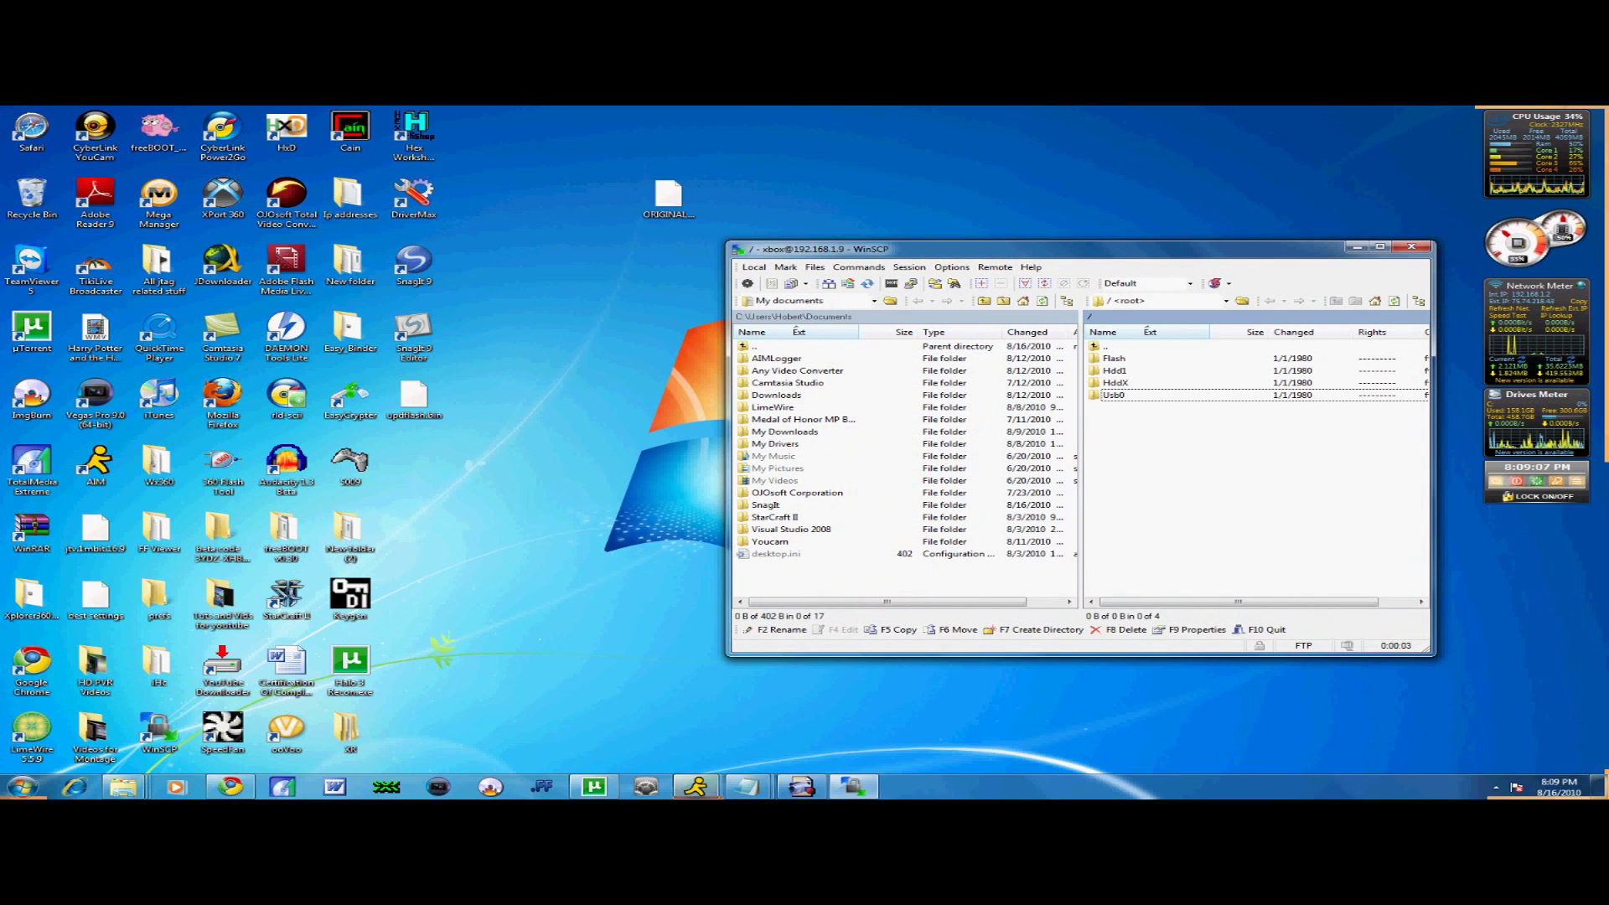
pyautogui.click(1113, 370)
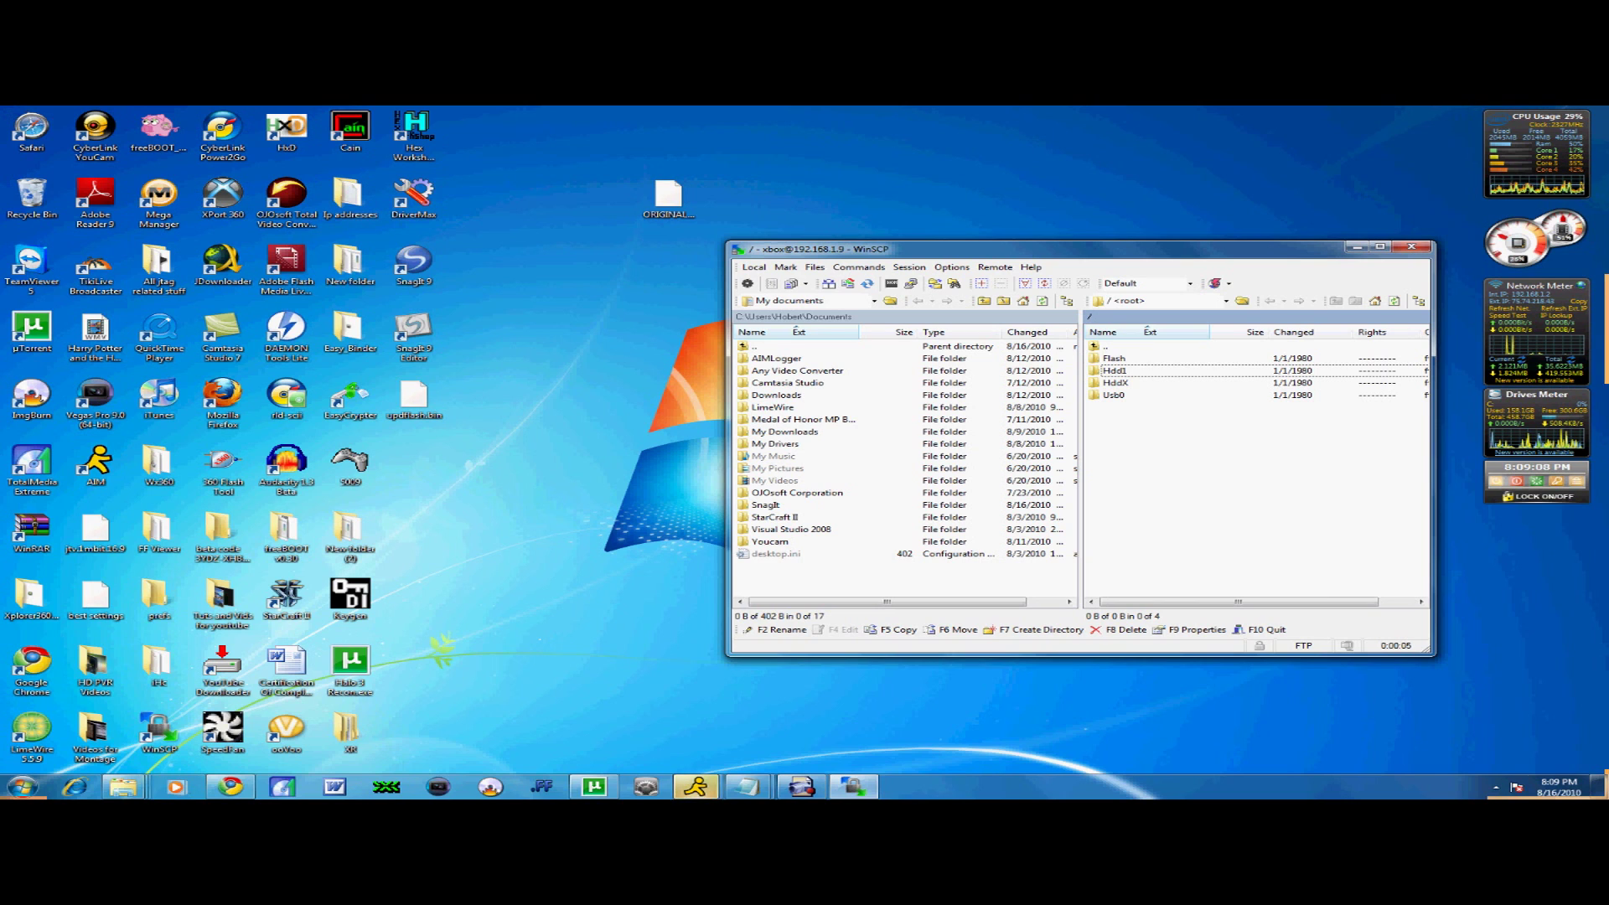
pyautogui.doubleClick(1113, 395)
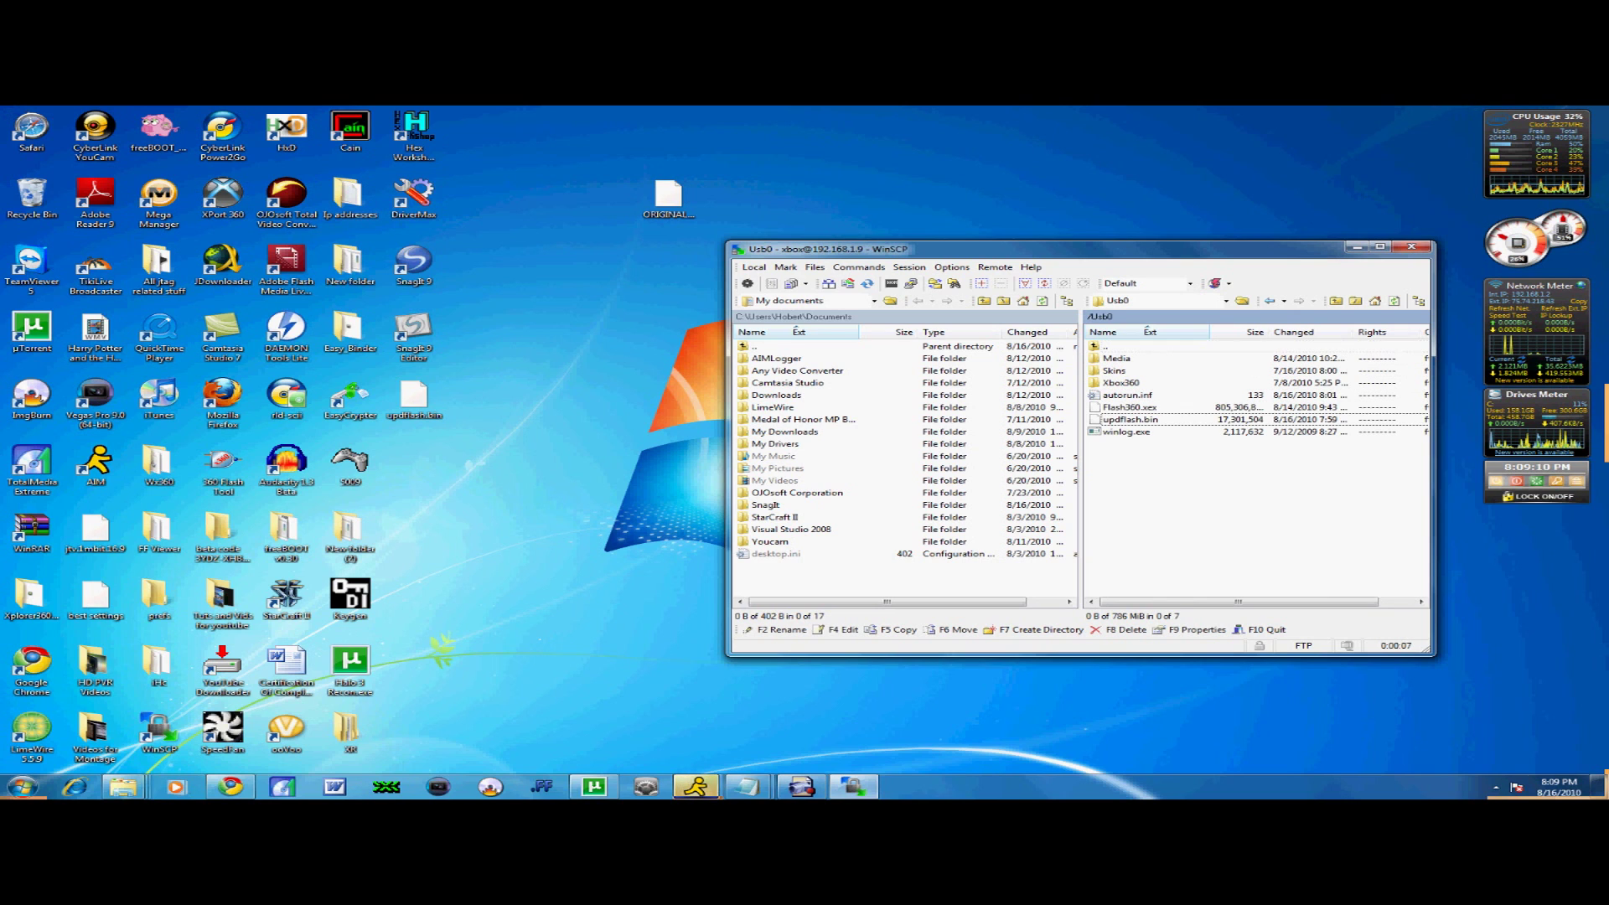
pyautogui.rightClick(1133, 419)
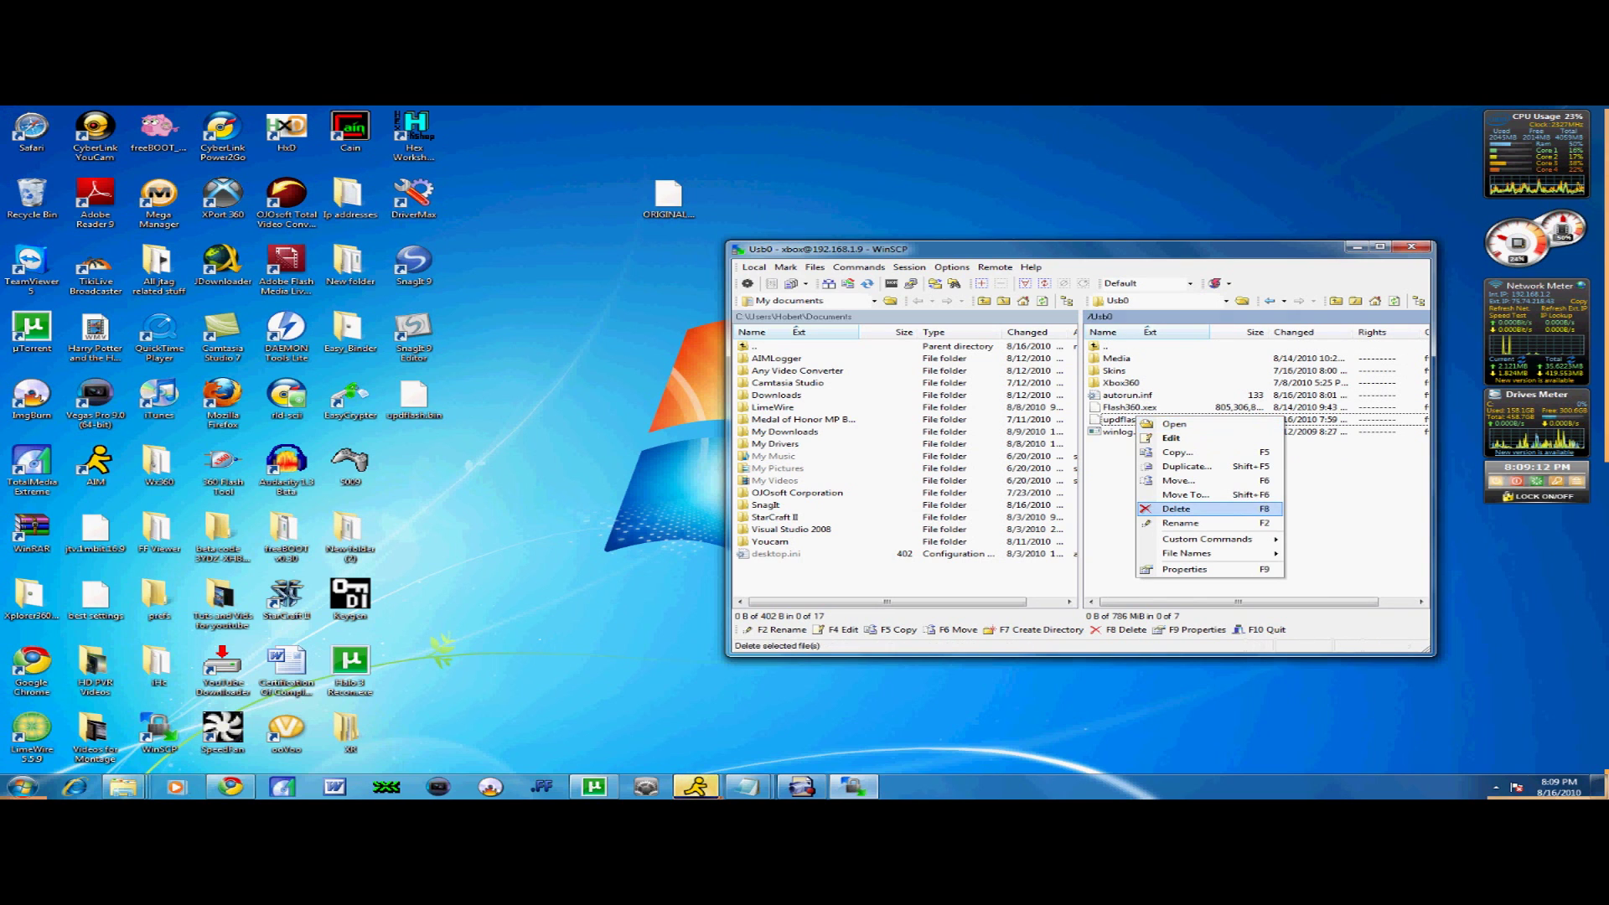
pyautogui.click(1175, 509)
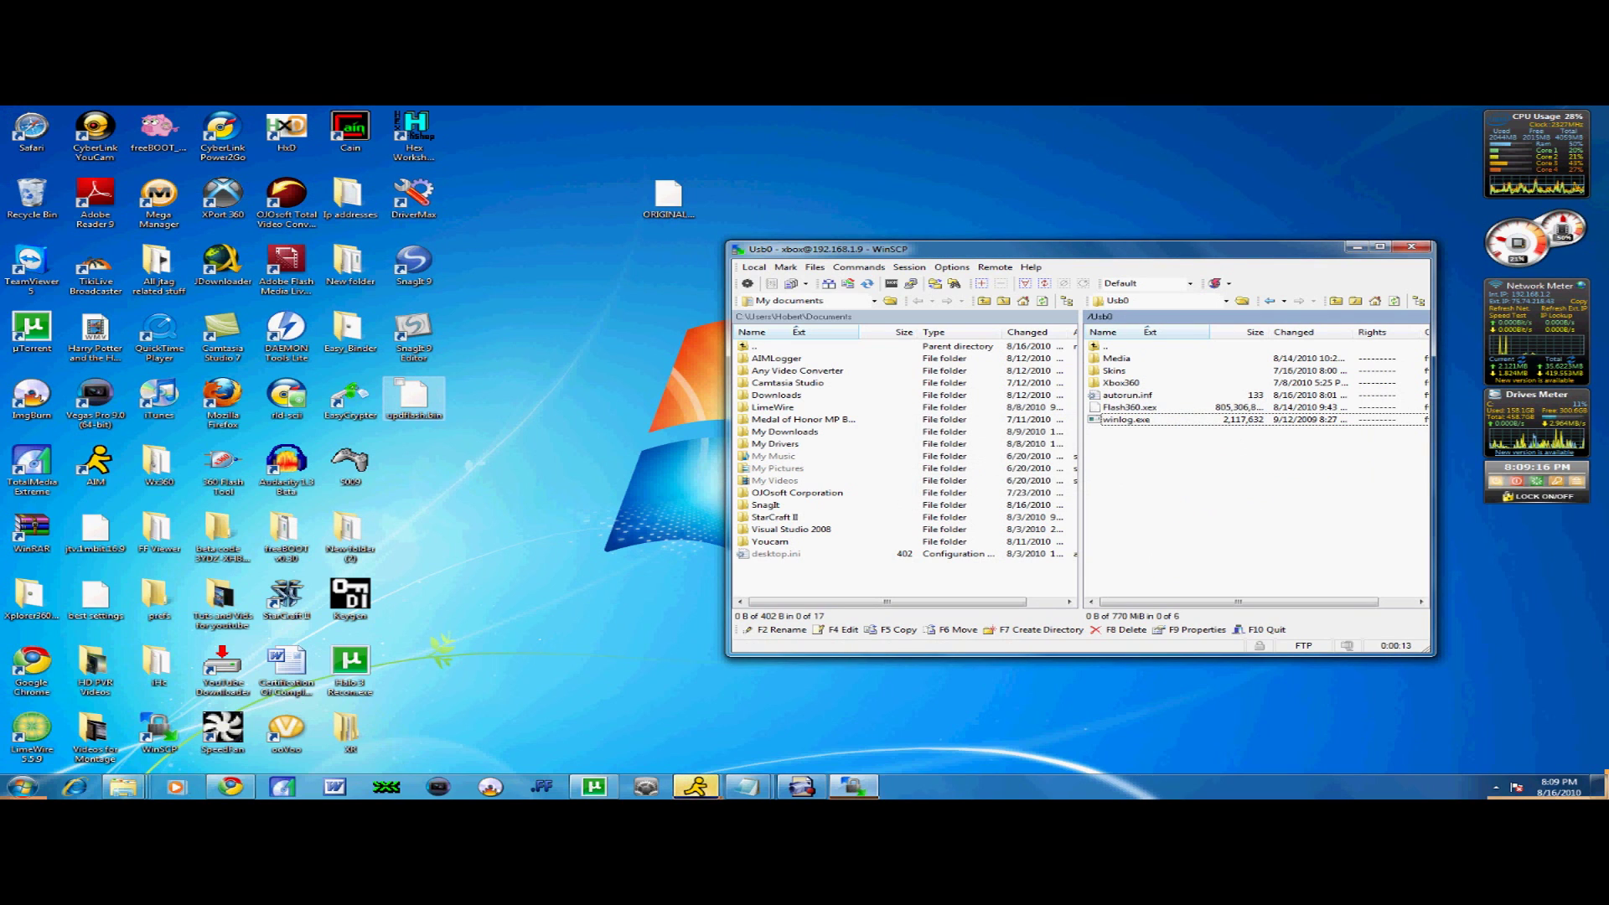
pyautogui.click(413, 397)
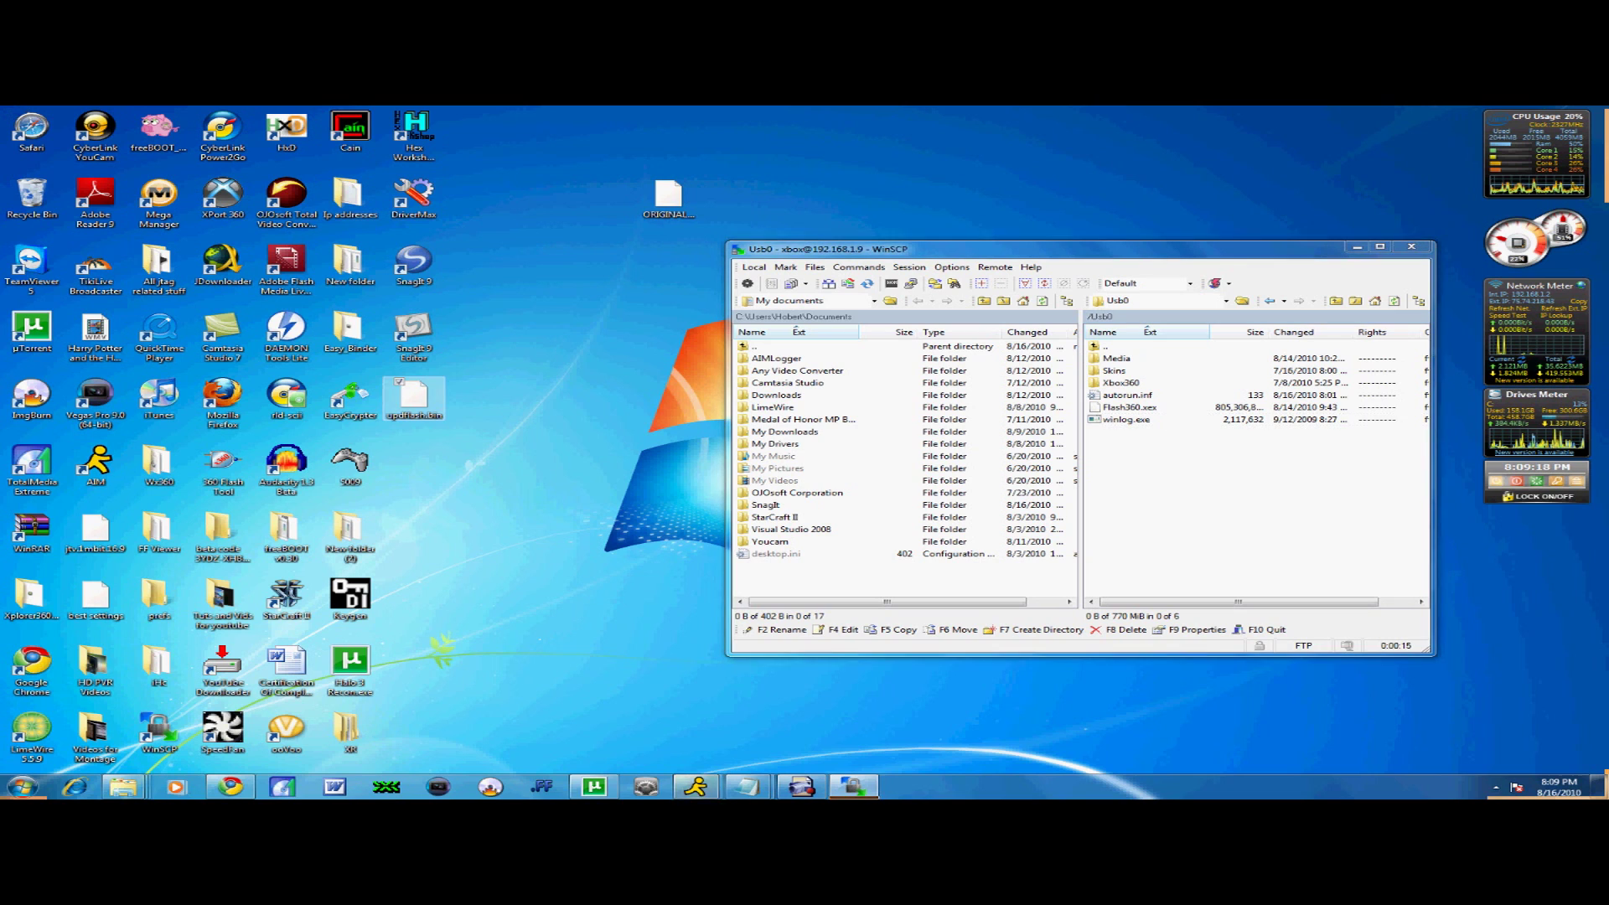
pyautogui.moveTo(413, 396); pyautogui.dragTo(1256, 495)
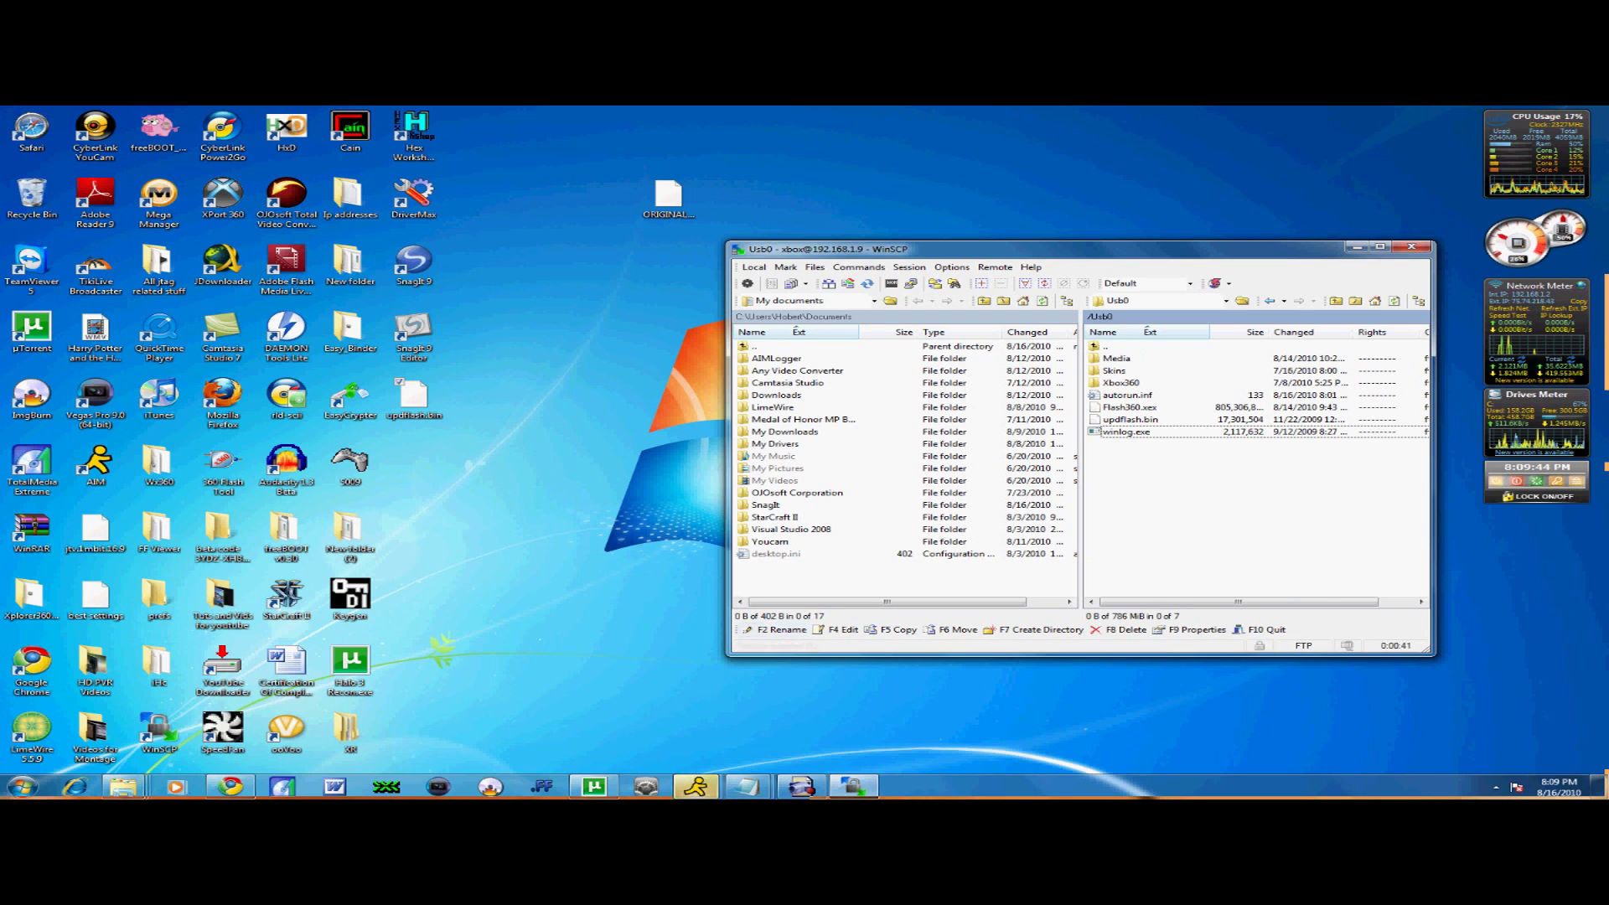
# - Bring up the ArcSoft Capture Module feed showing XexMenu's Usb0 list with Flash360.xex and updflash.bin
pyautogui.moveTo(801, 786)
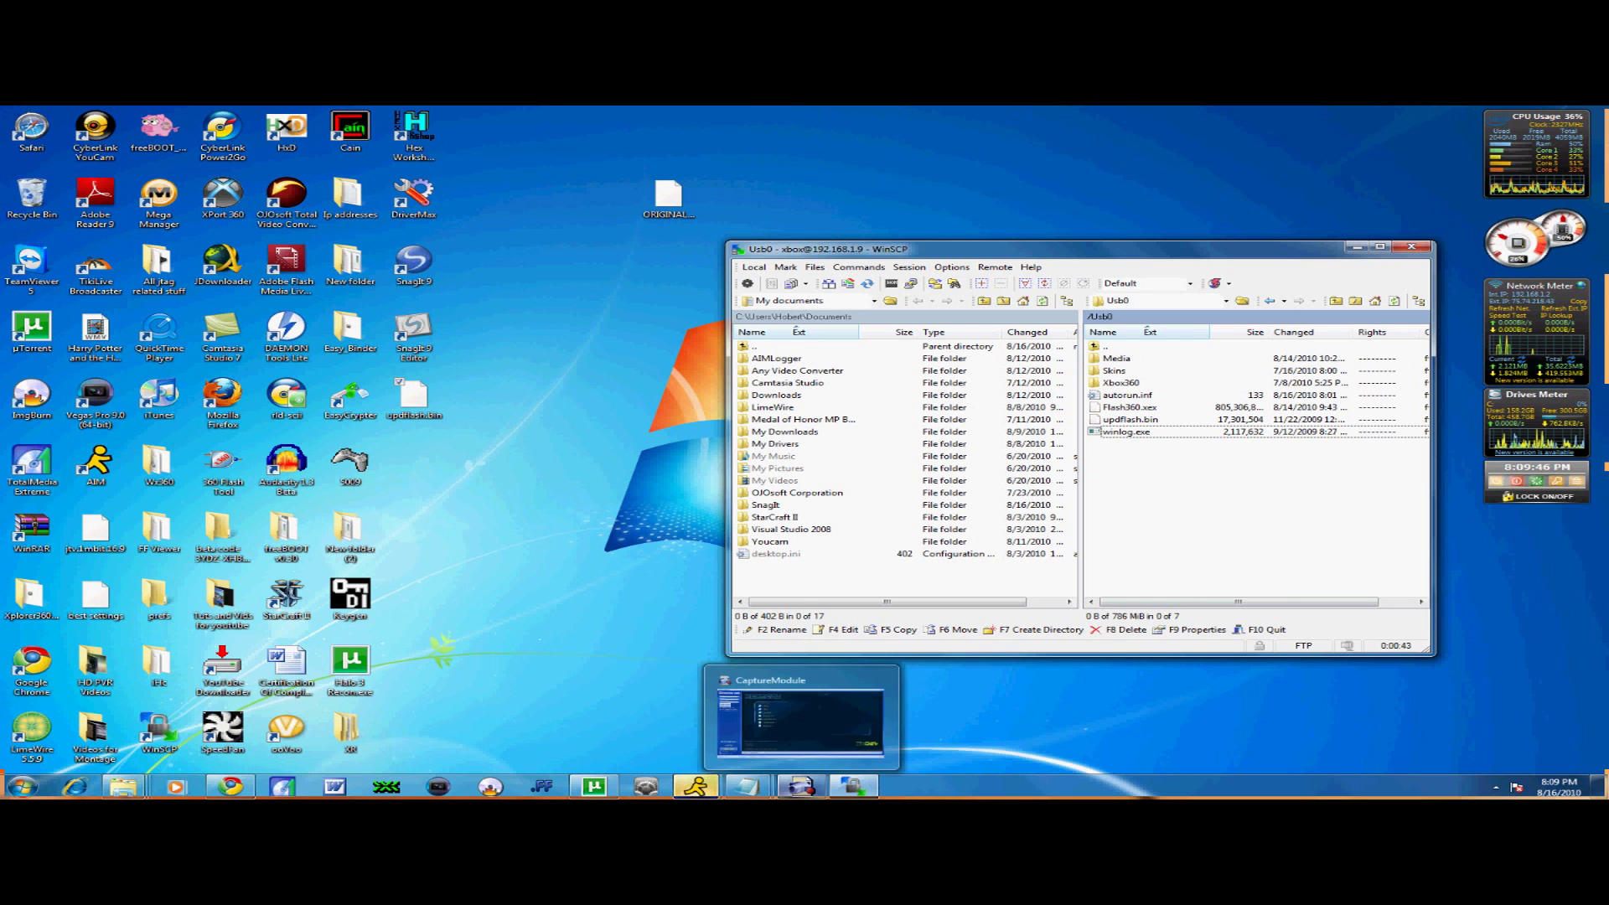
pyautogui.click(800, 786)
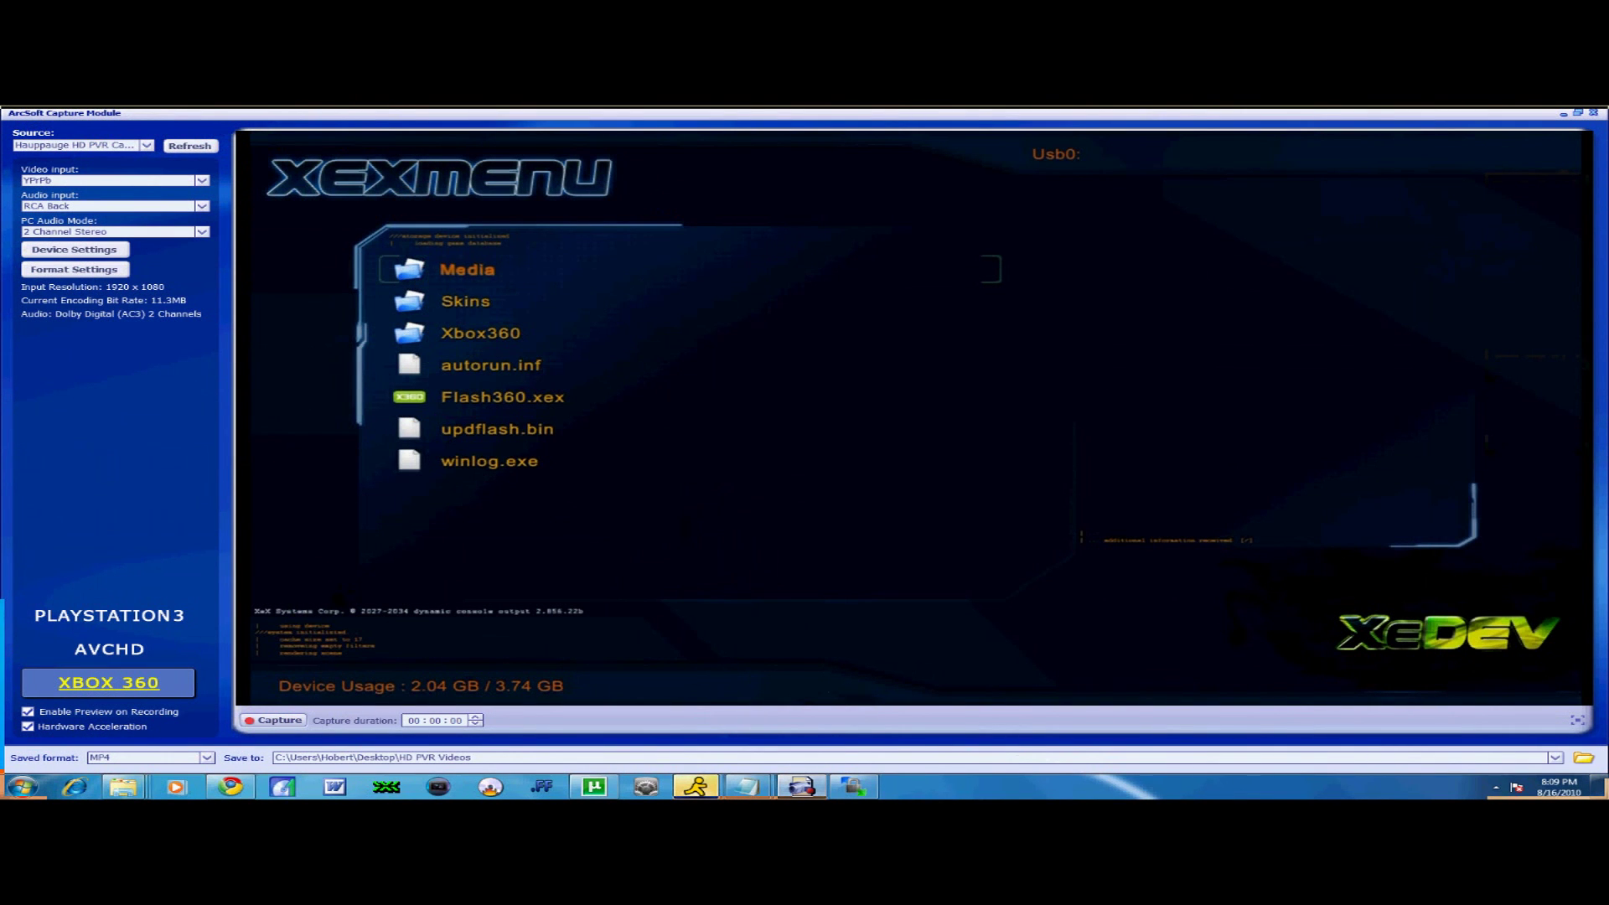